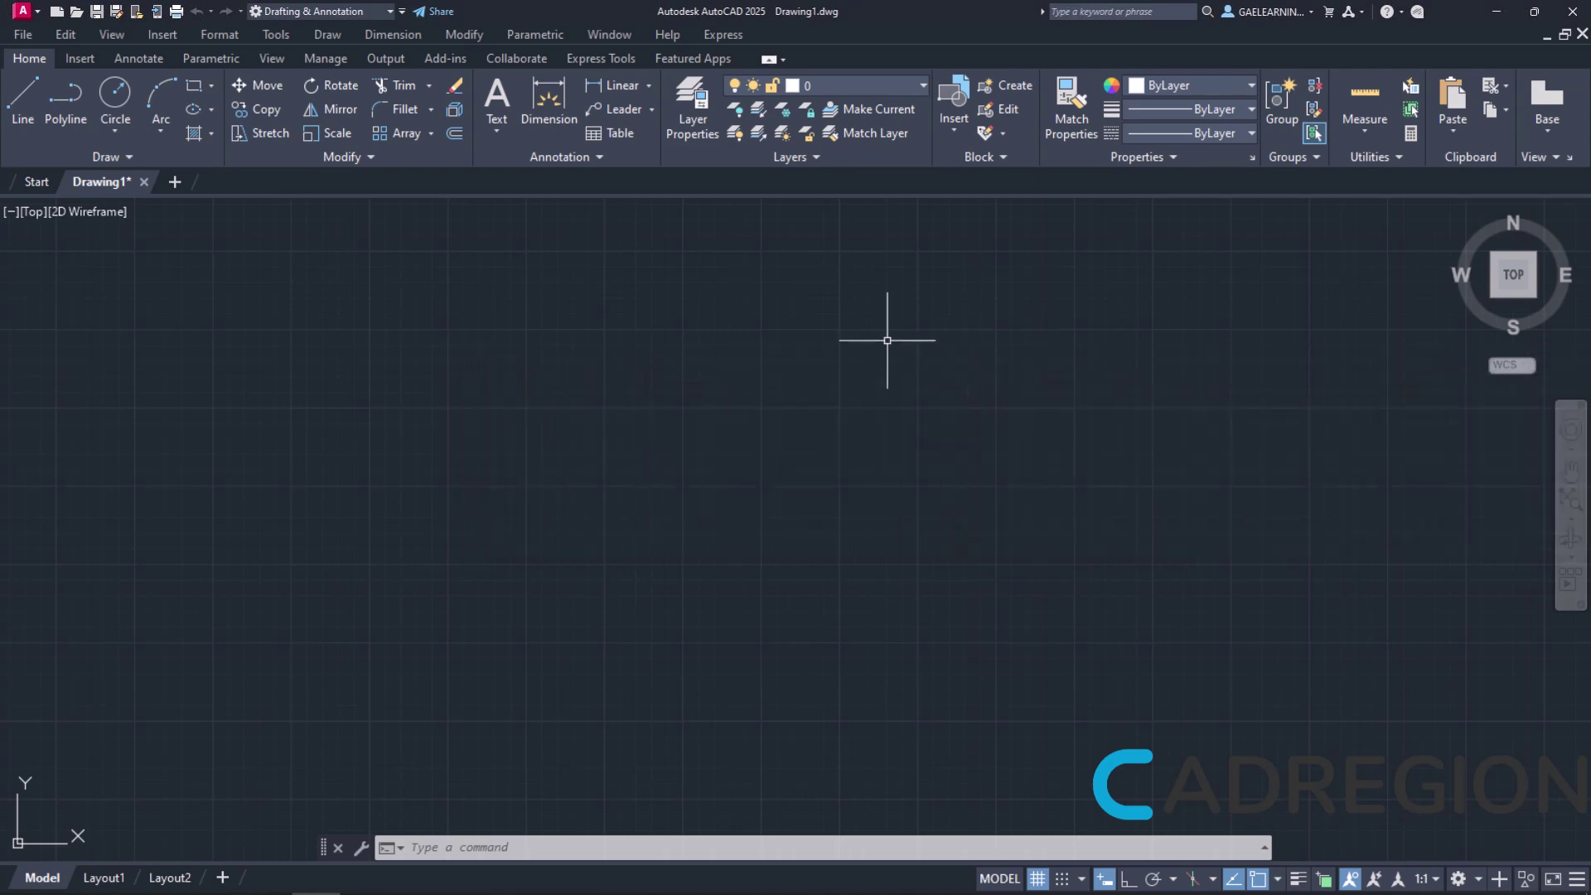
click(331, 37)
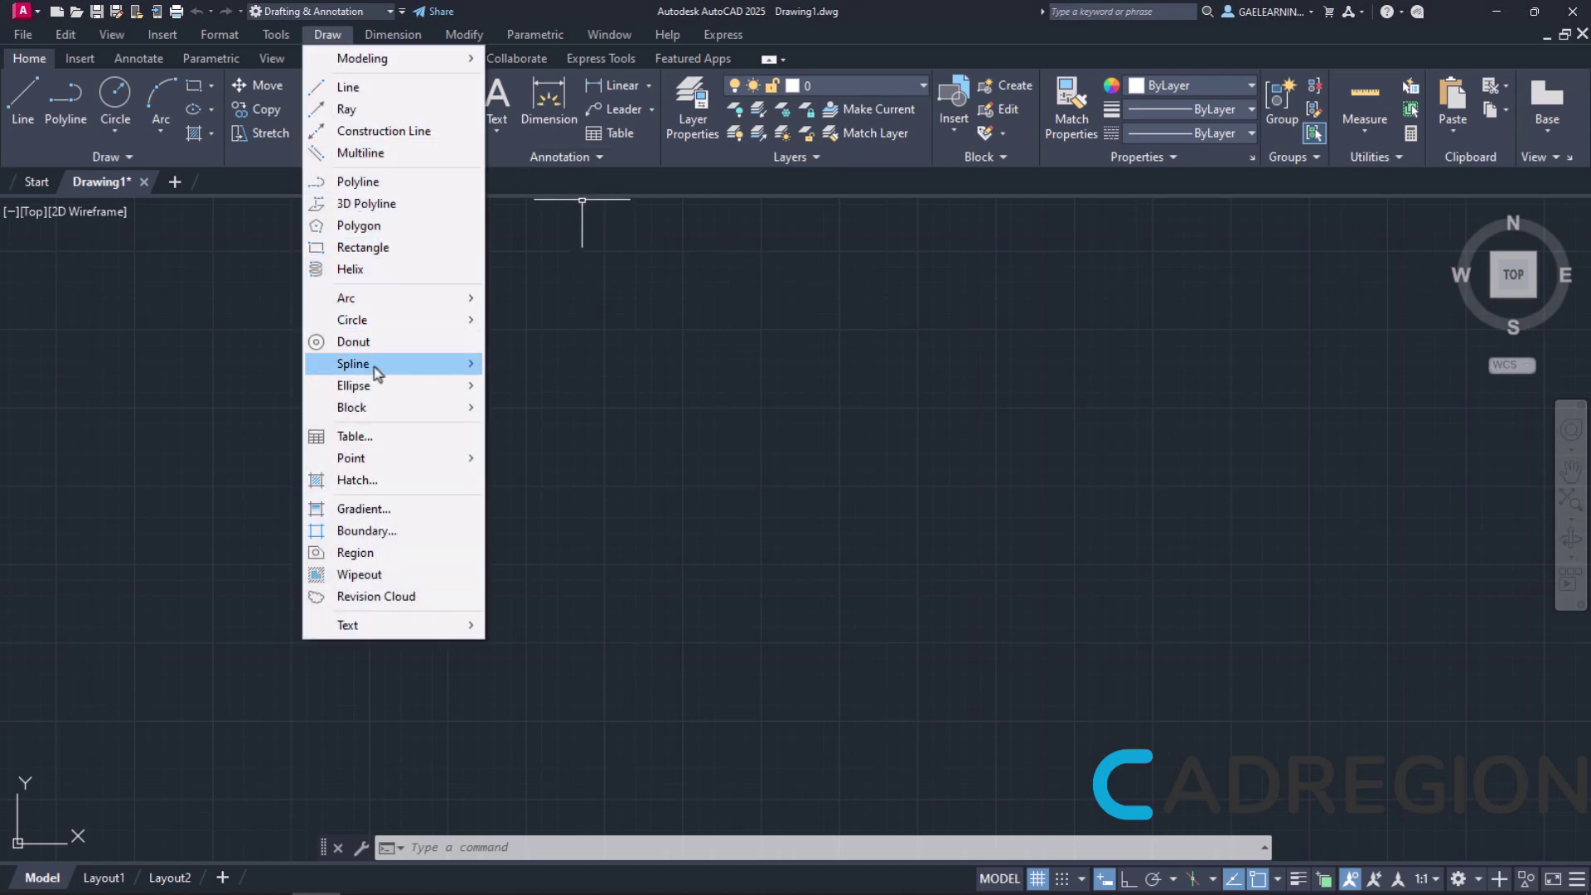
mouse_move(422, 391)
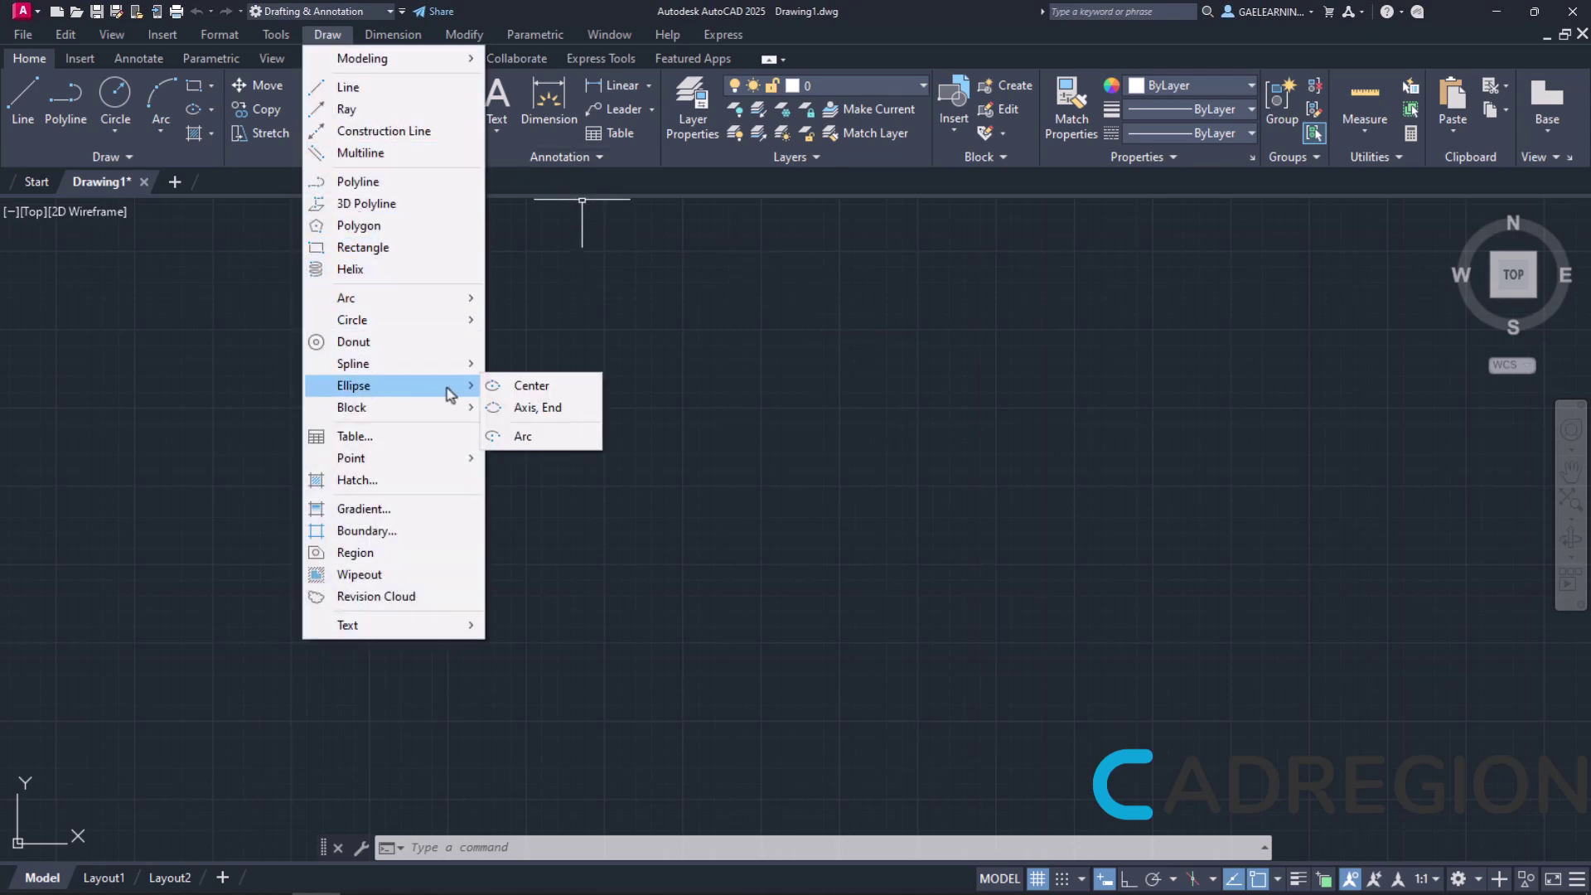
key(Escape)
key(Escape)
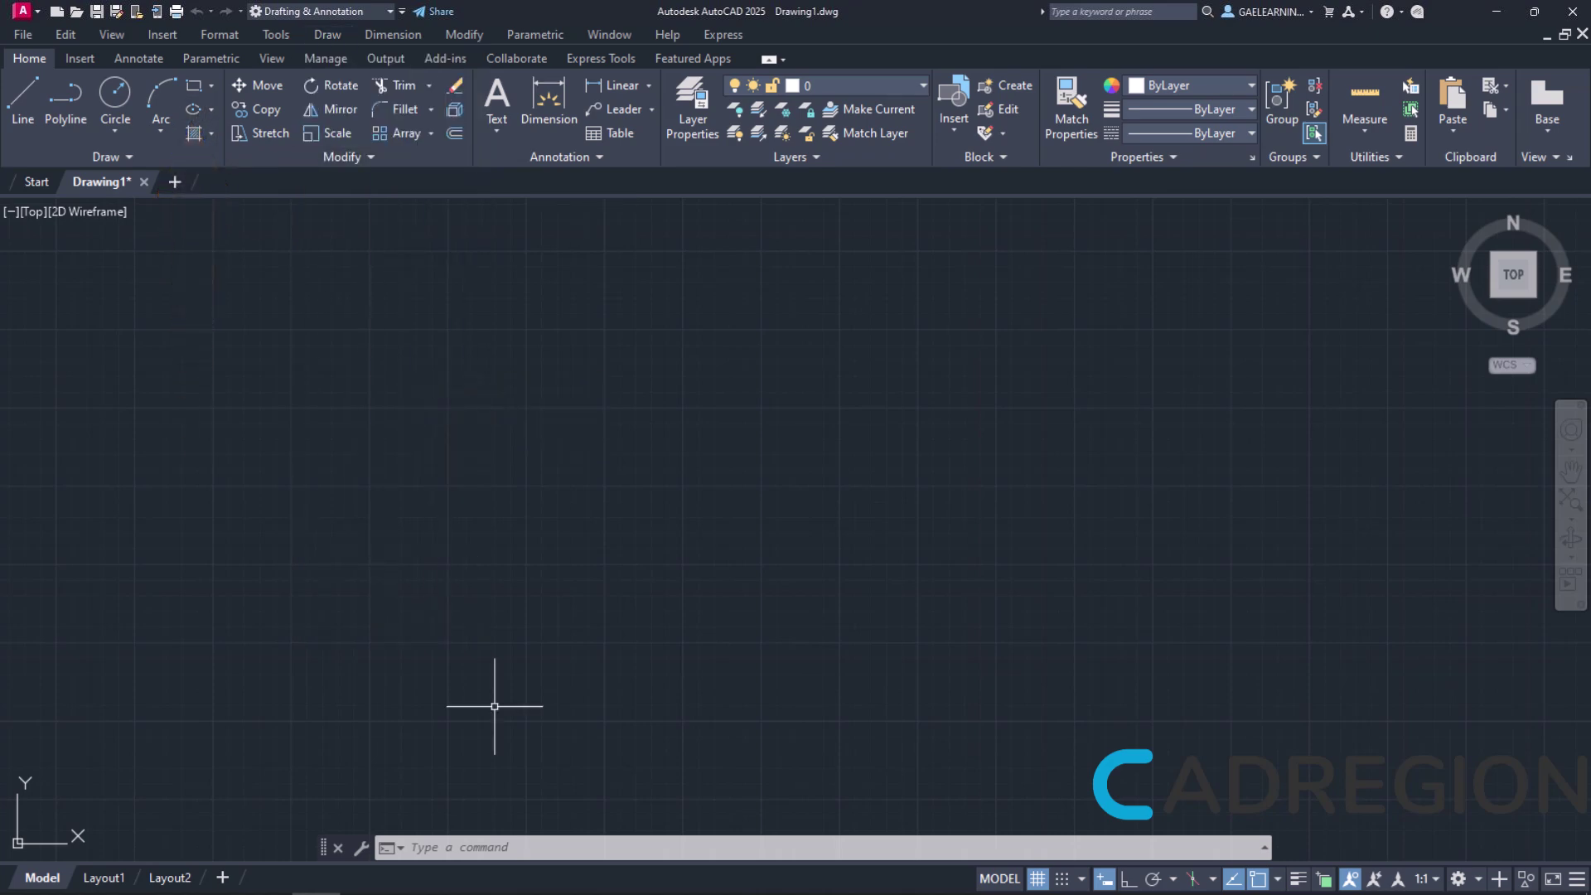
text(ELLipse)
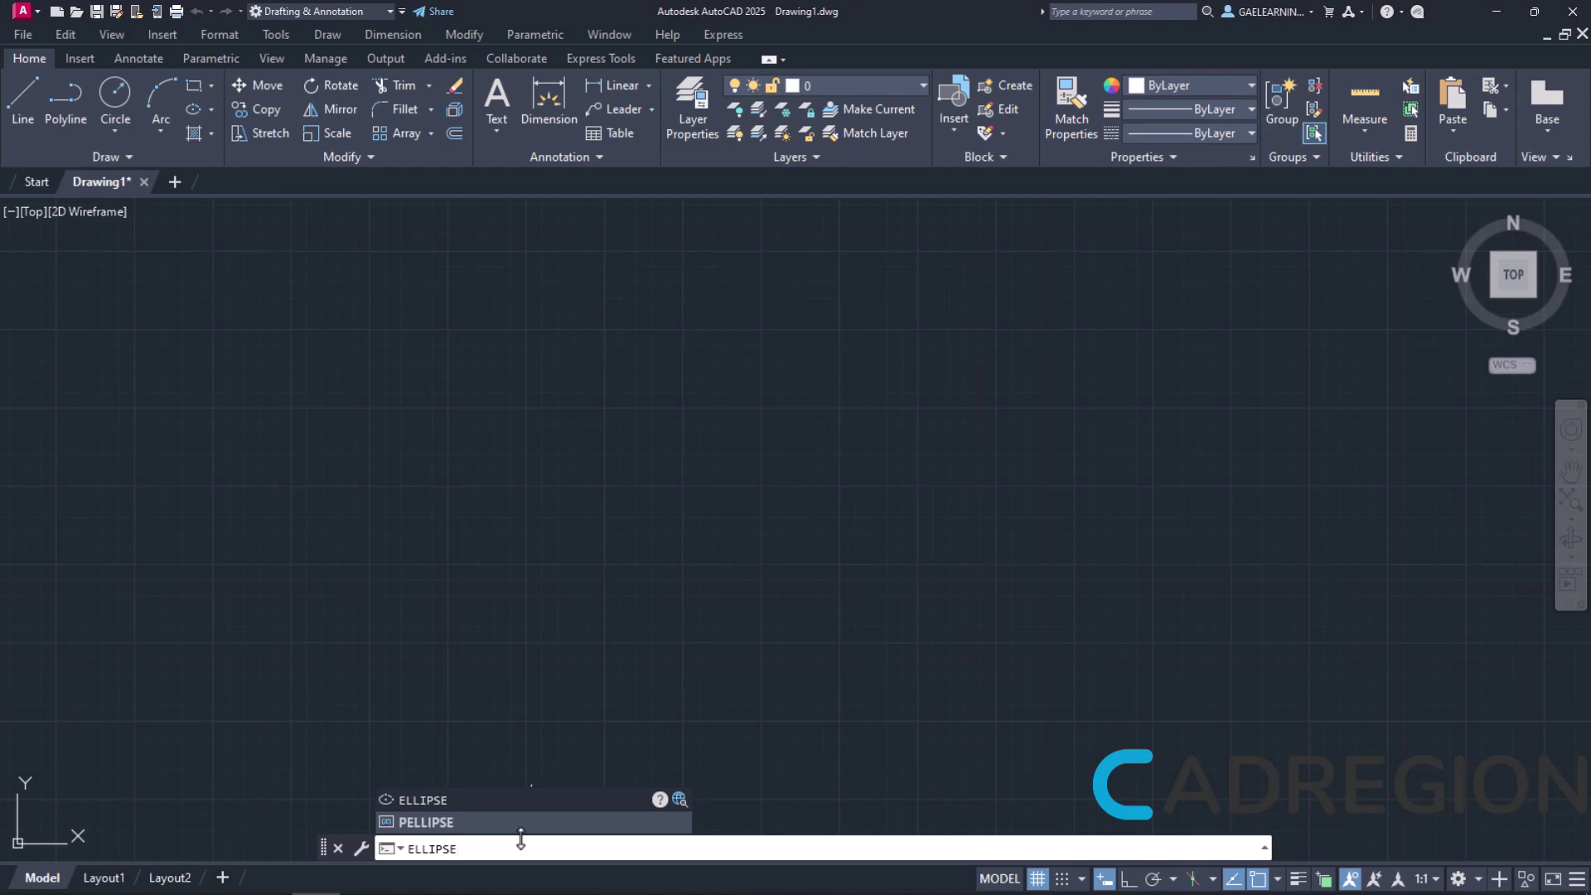
key(Return)
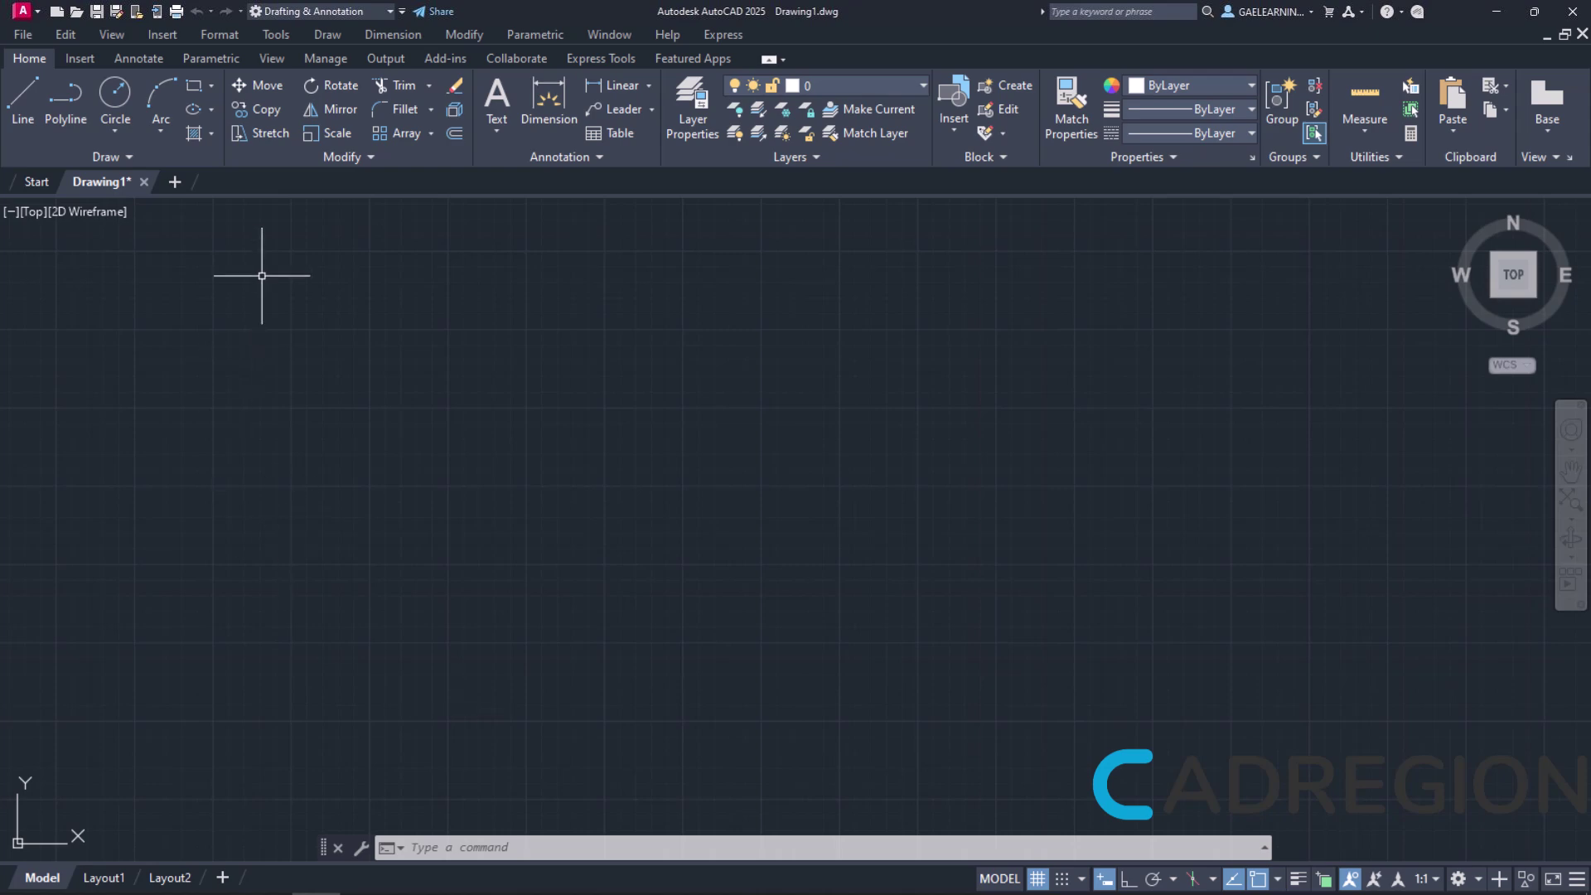
Step: Draw a horizontal ellipse from its center with Ortho on, using a 500 half-length for the horizontal axis and 250 for the vertical one
click(208, 114)
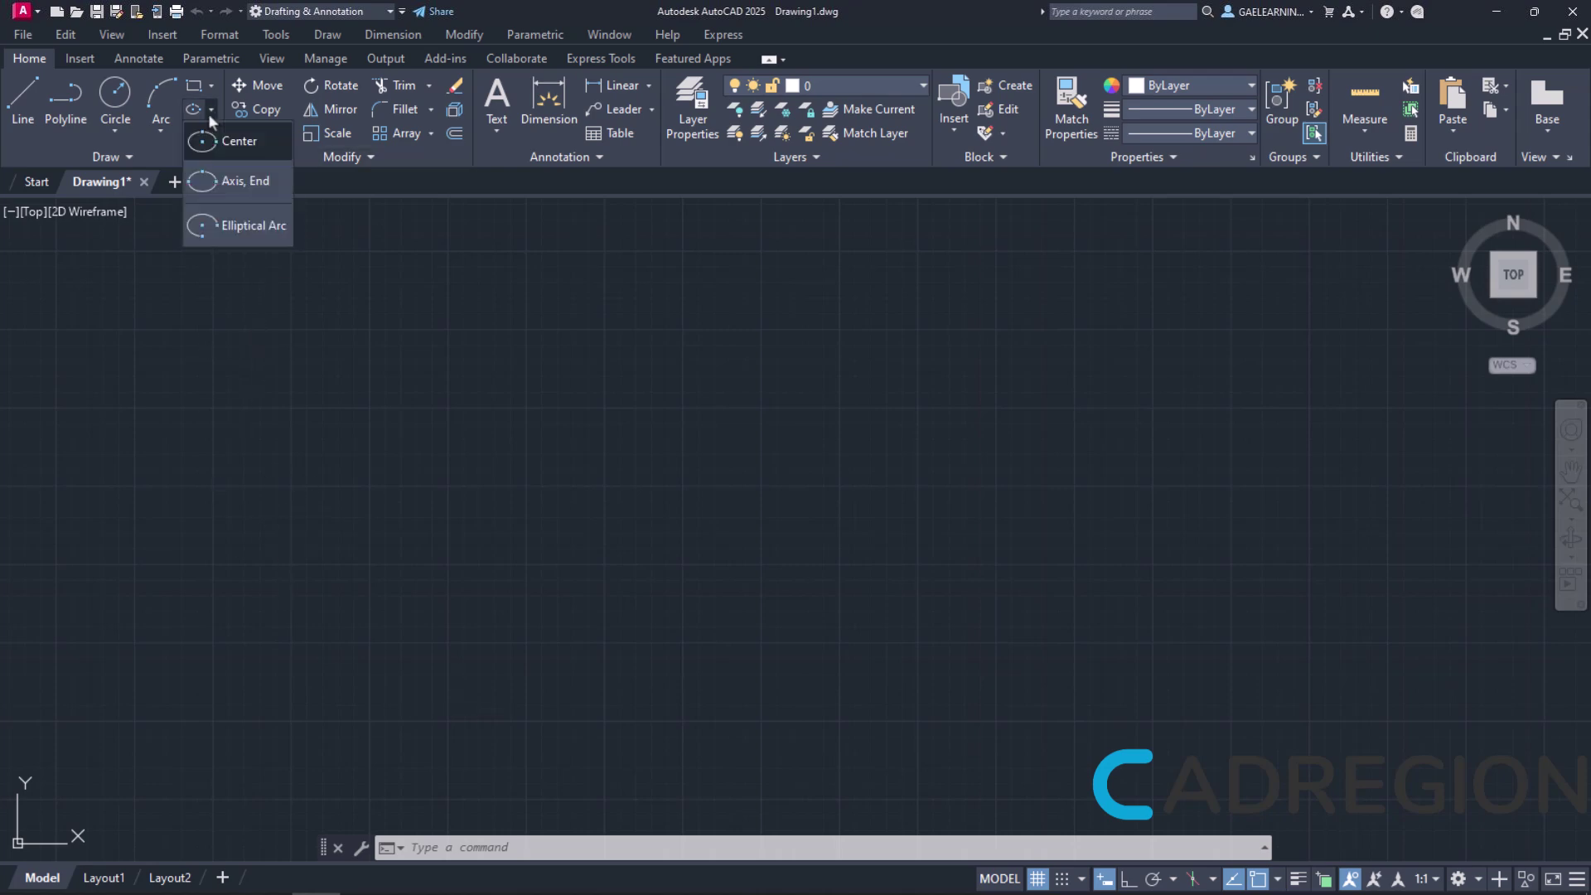
click(256, 149)
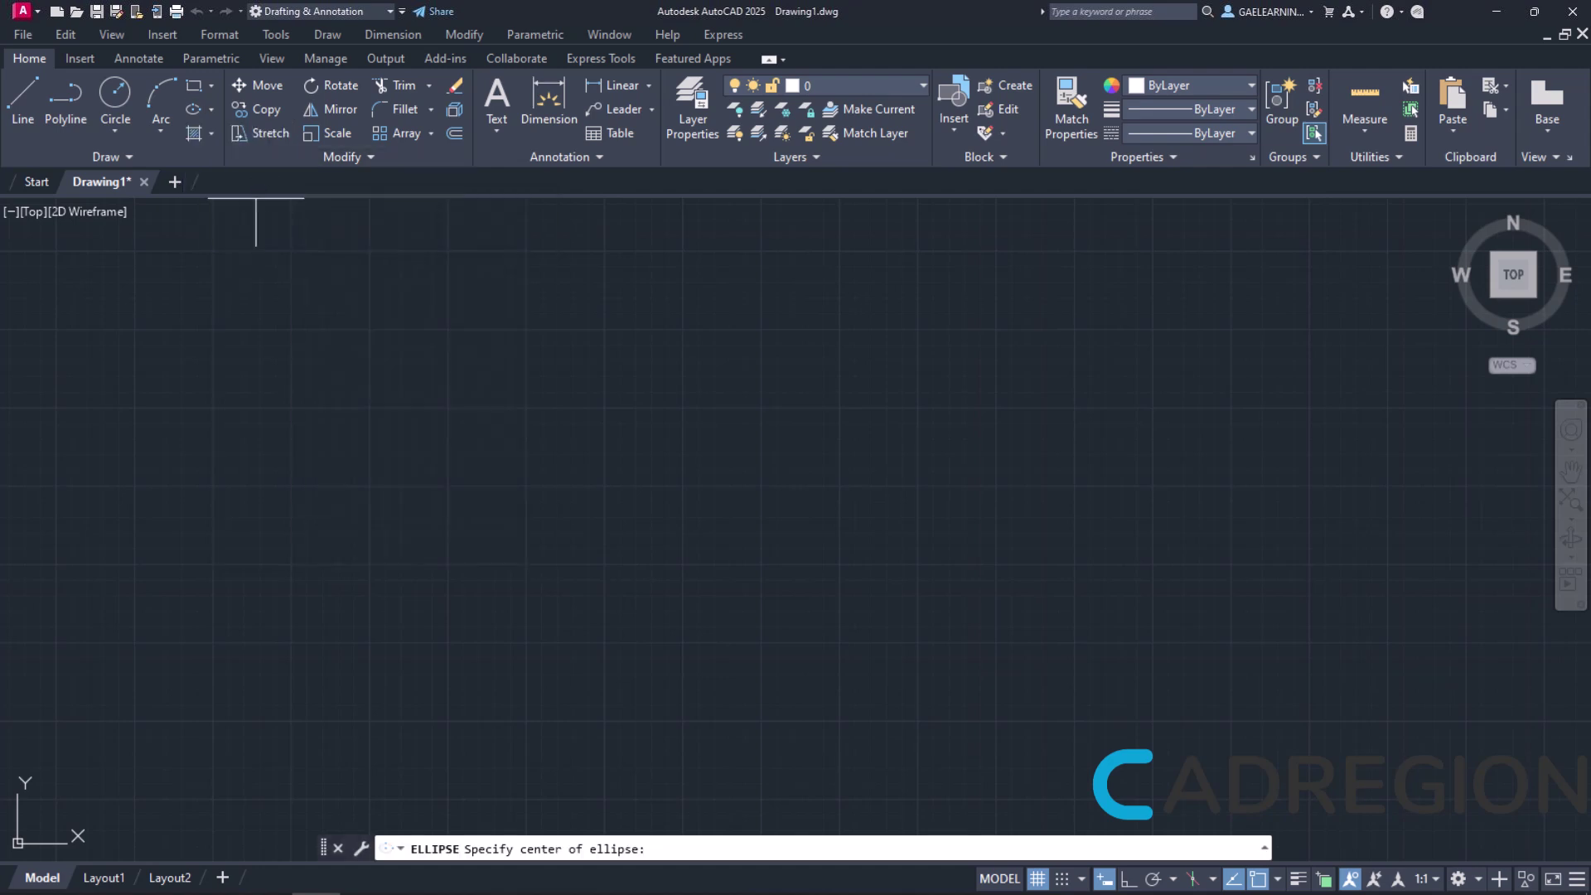
click(414, 531)
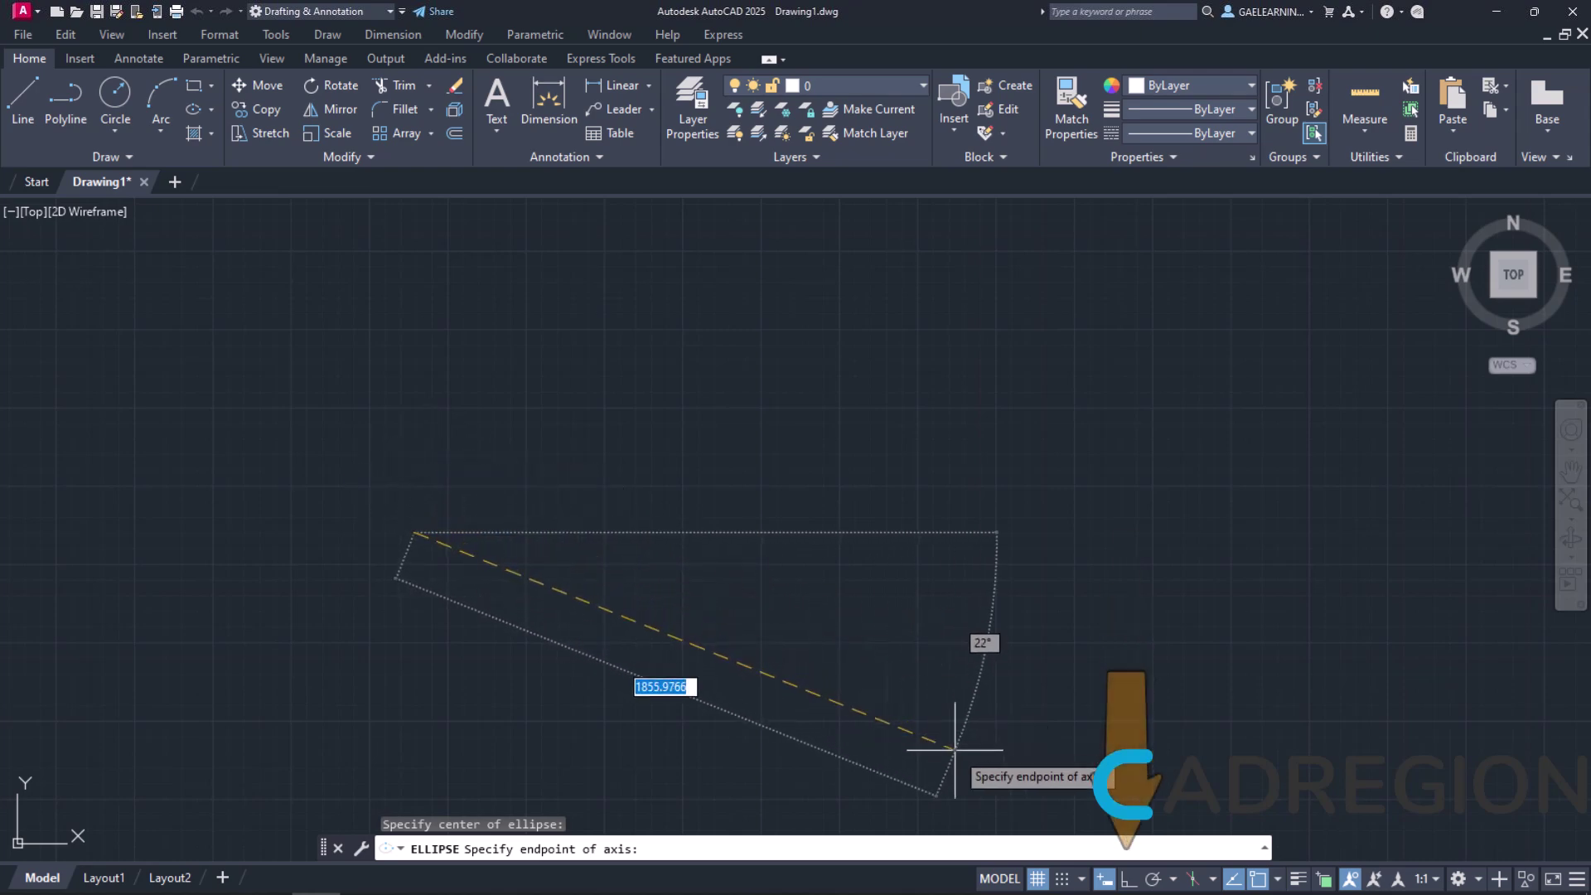
click(1124, 880)
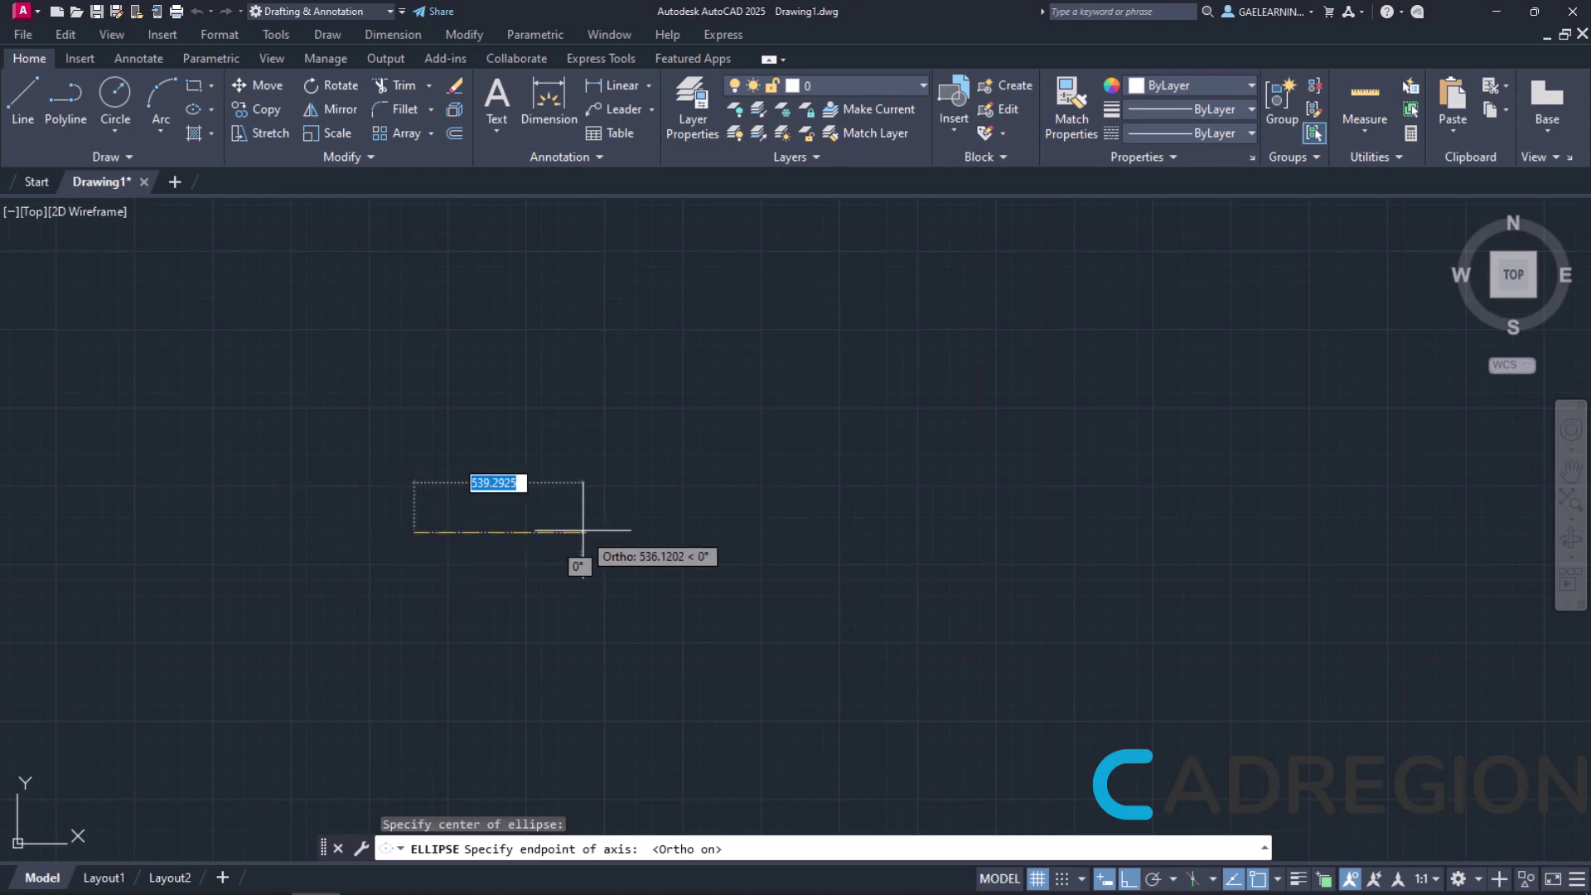
text(500)
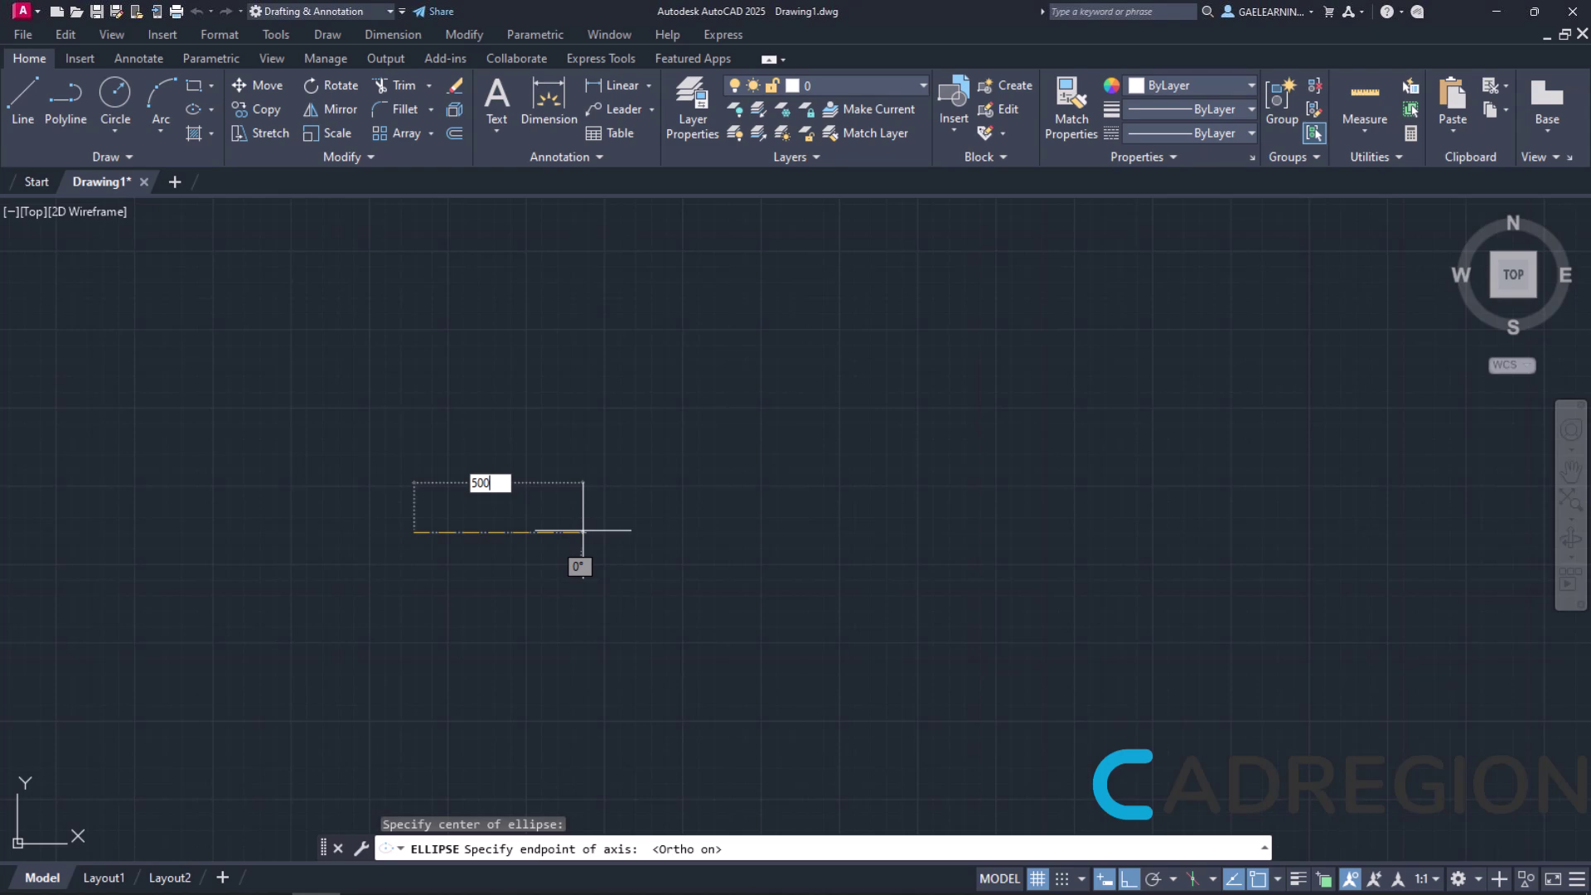
key(Return)
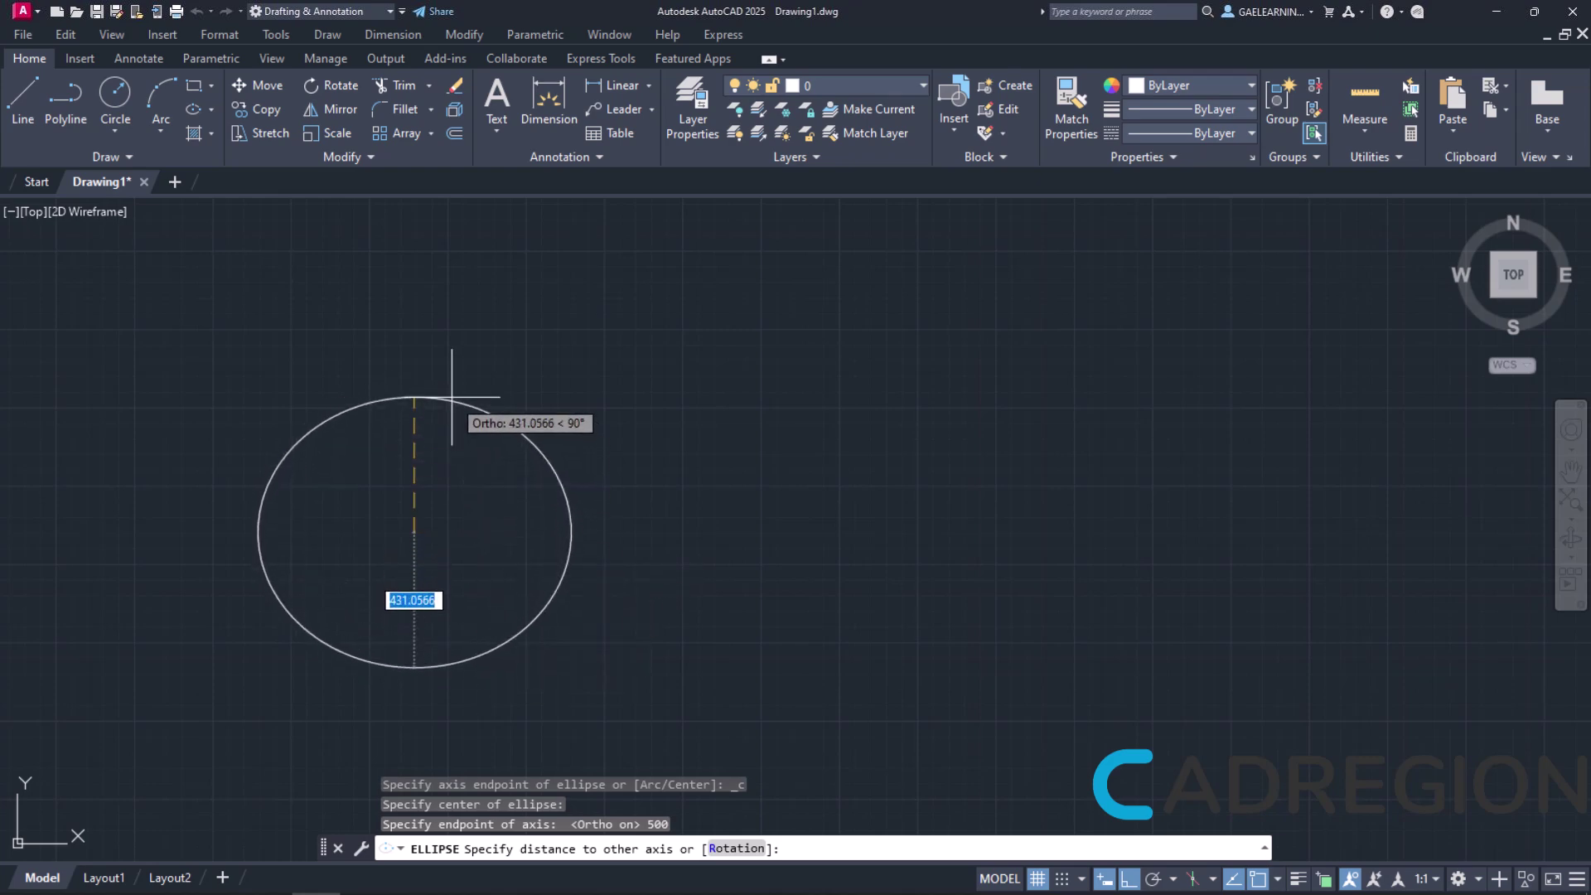
text(250)
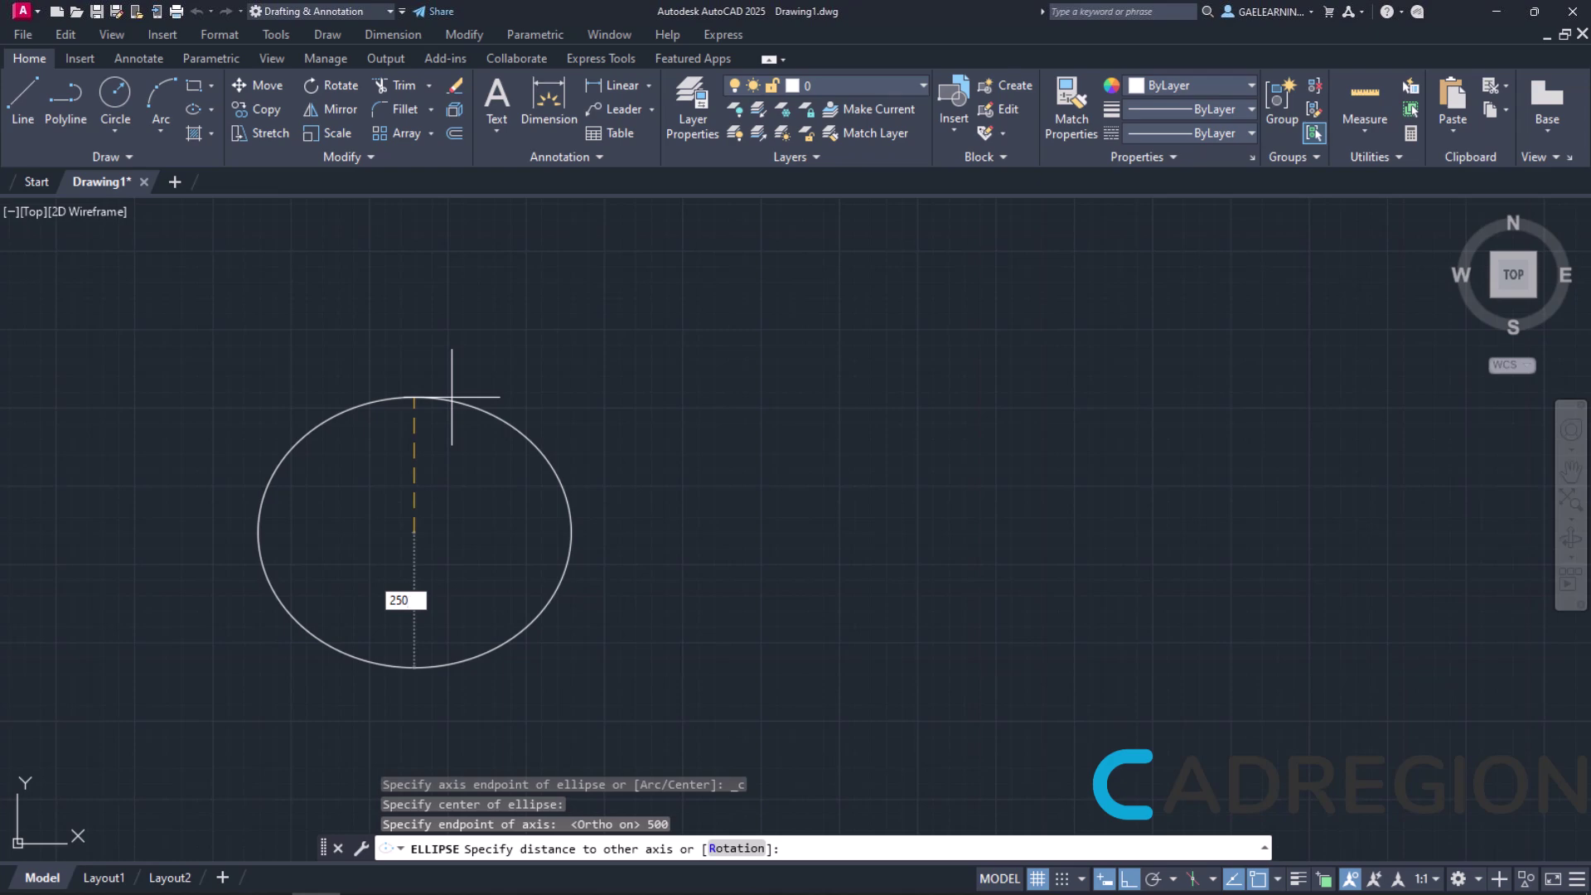
key(Return)
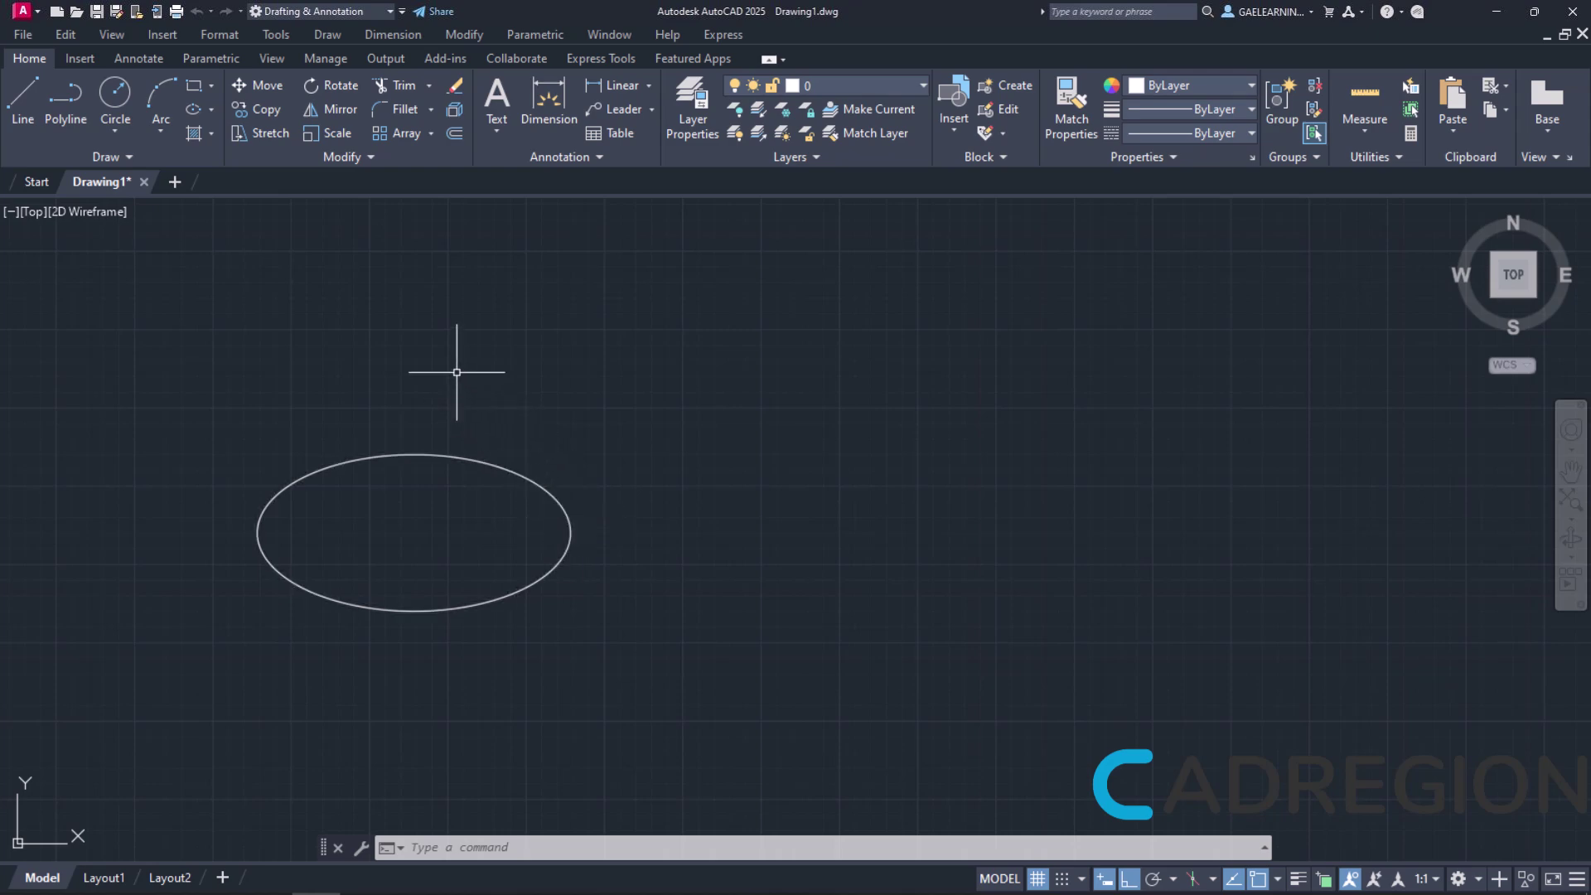
Step: Draw a second horizontal ellipse beside the first by its axis endpoints, with a 1000 long axis and a 250 distance to the other axis
click(212, 110)
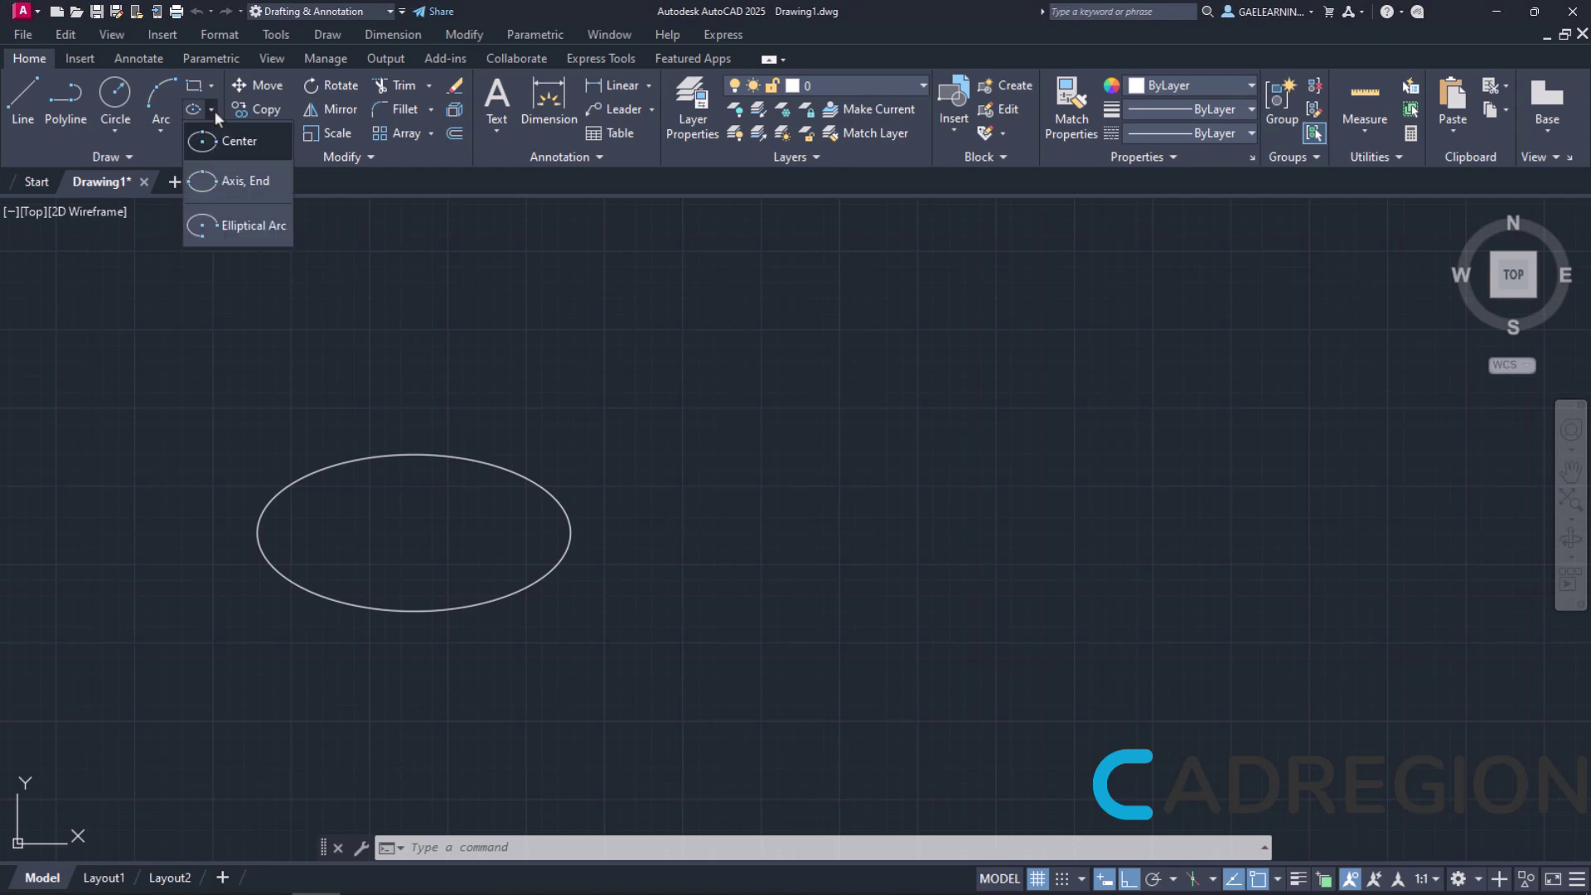
click(238, 182)
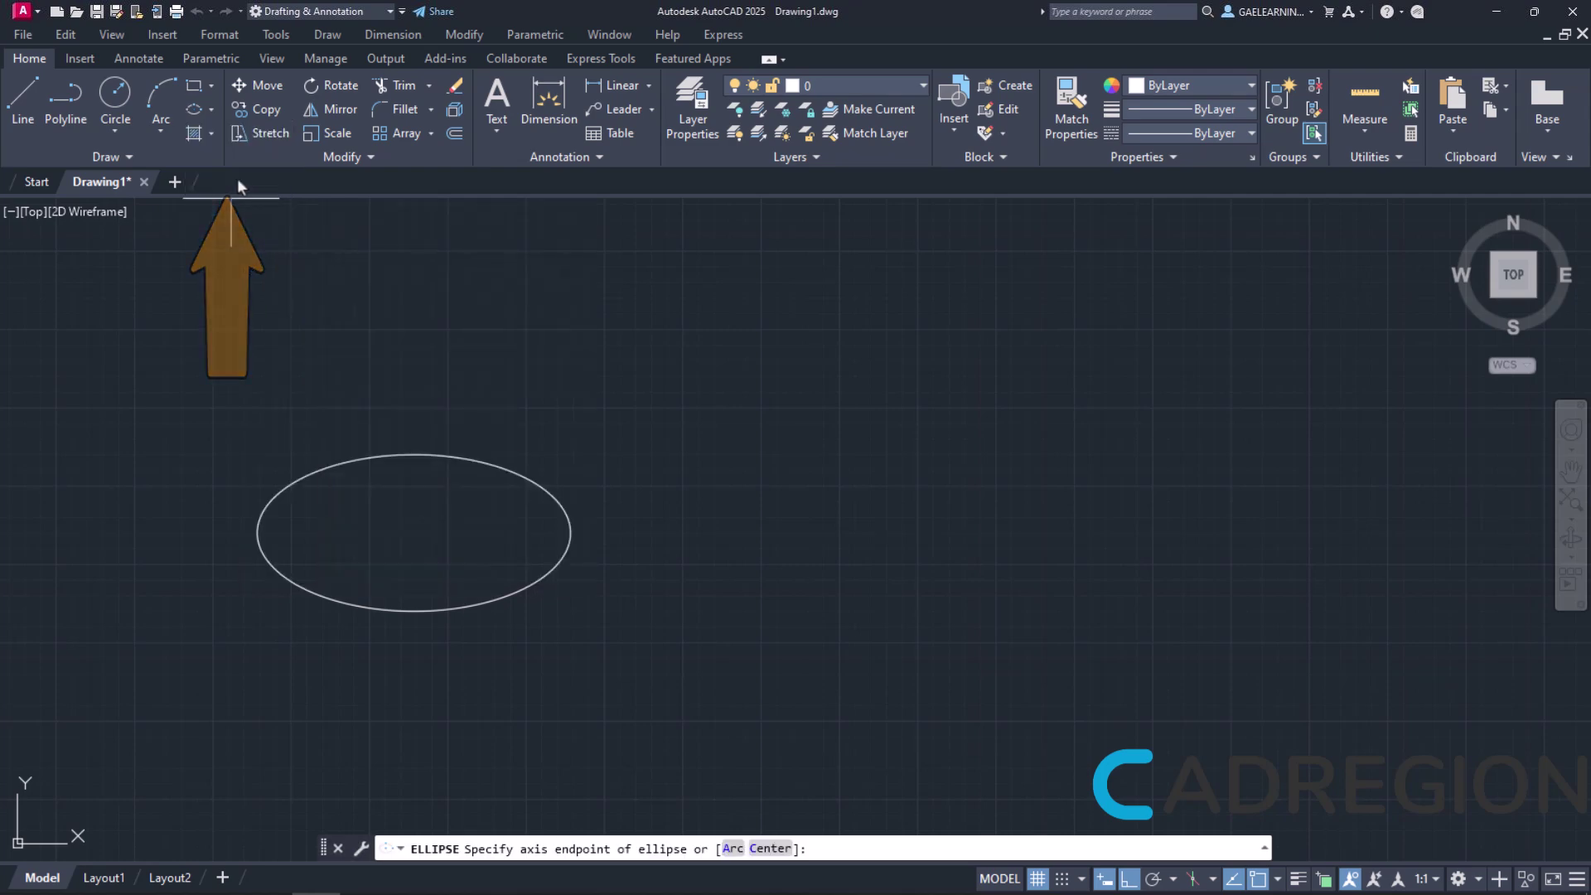
click(711, 525)
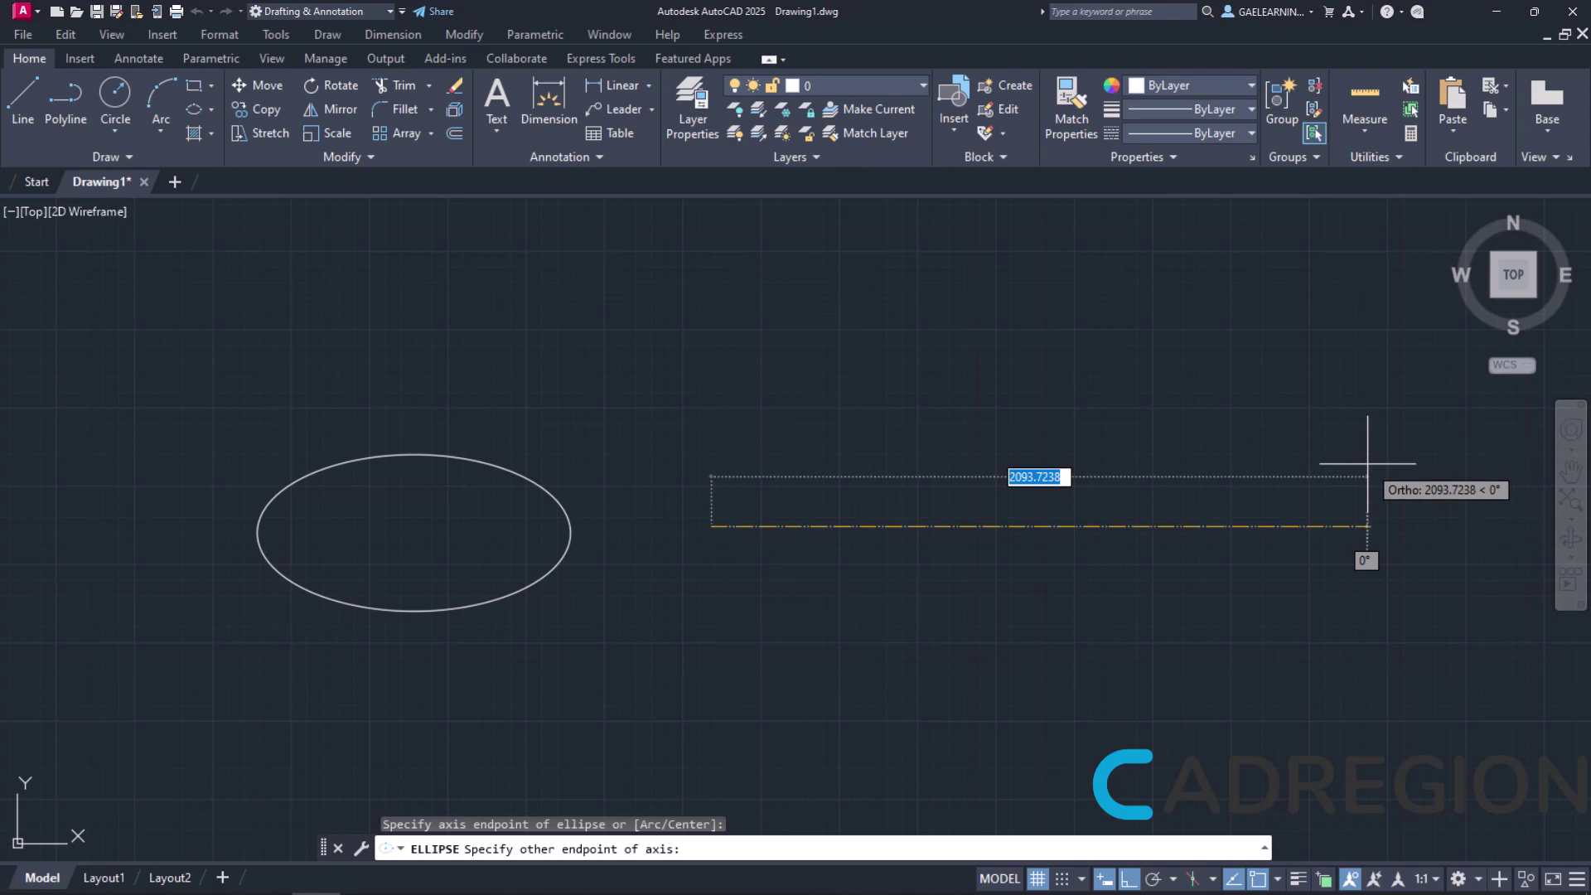
text(1000)
key(Return)
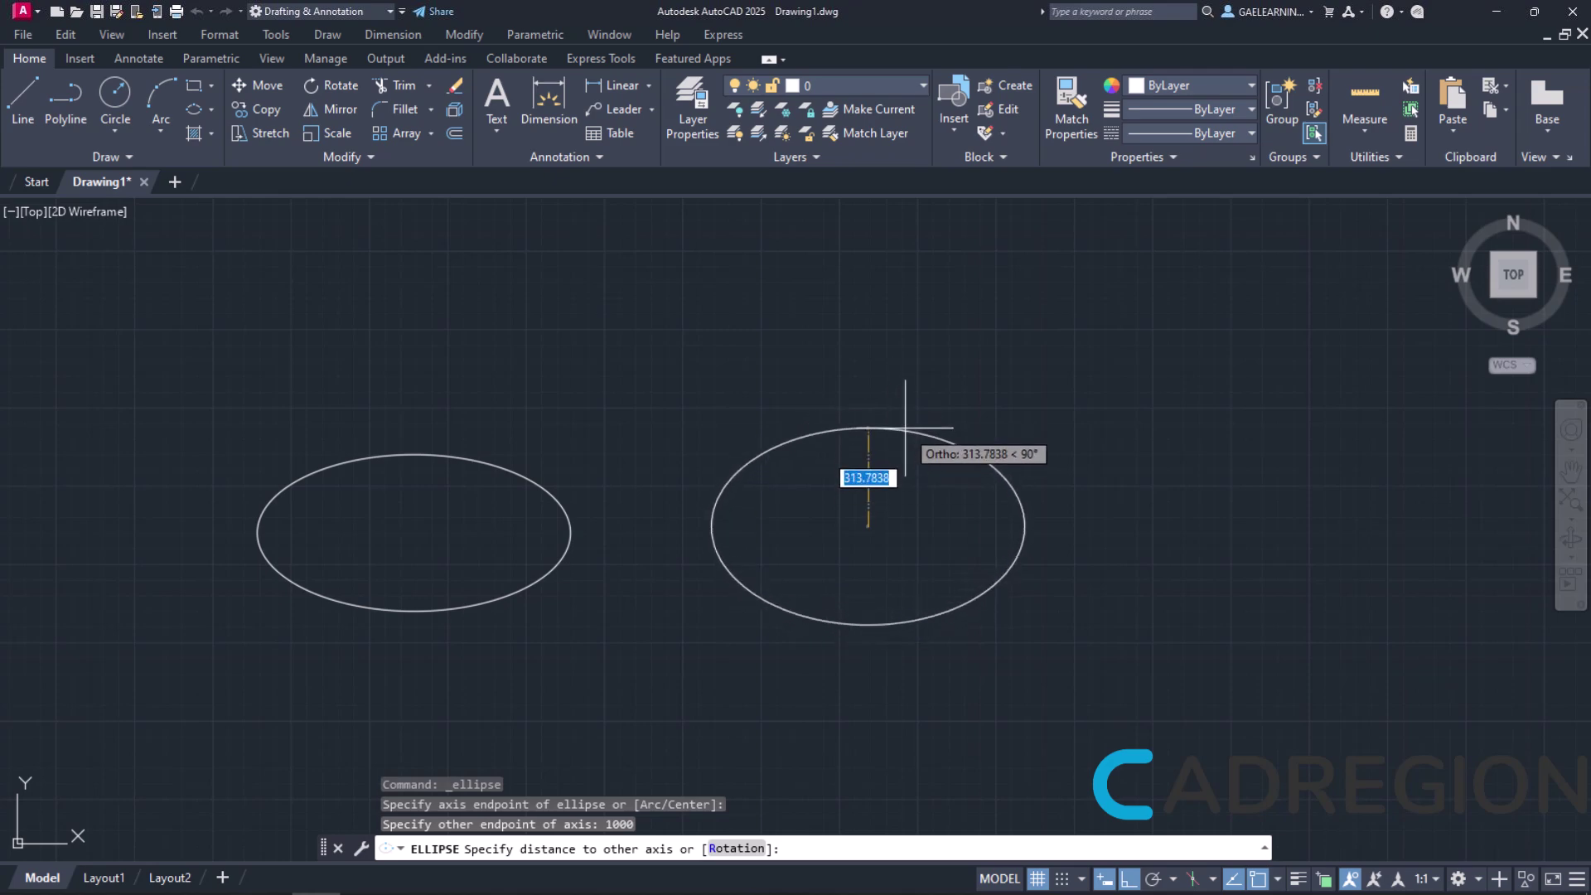
text(250)
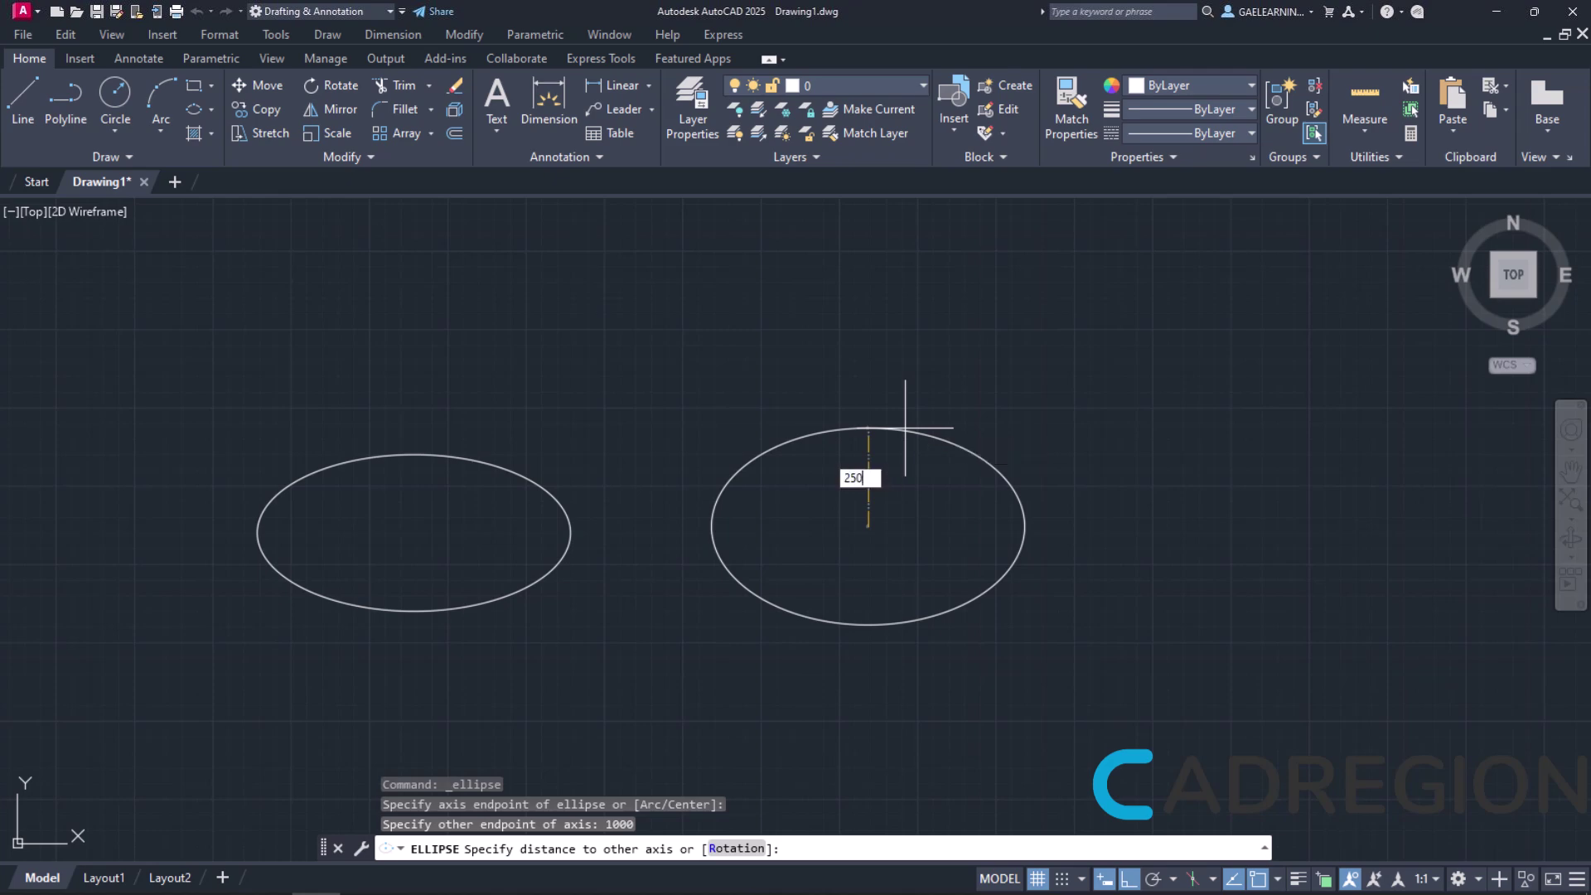
key(Return)
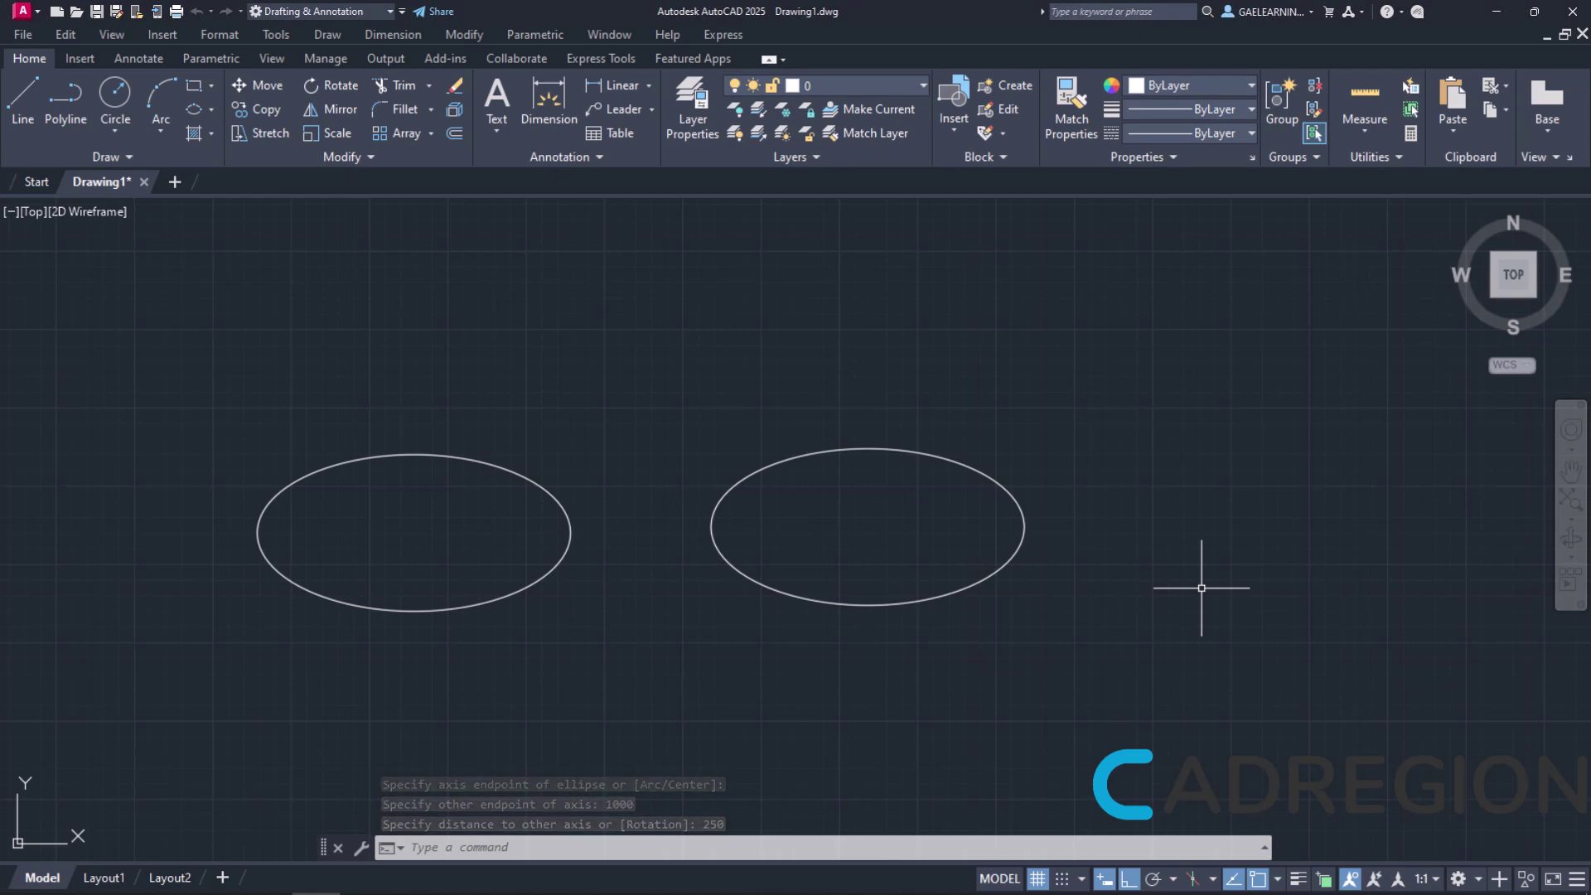
Step: Draw a vertical ellipse right of the other two by its axis endpoints, with a 1000 upright axis and a 250 distance to the other axis
middle_drag(1202, 587, 1048, 591)
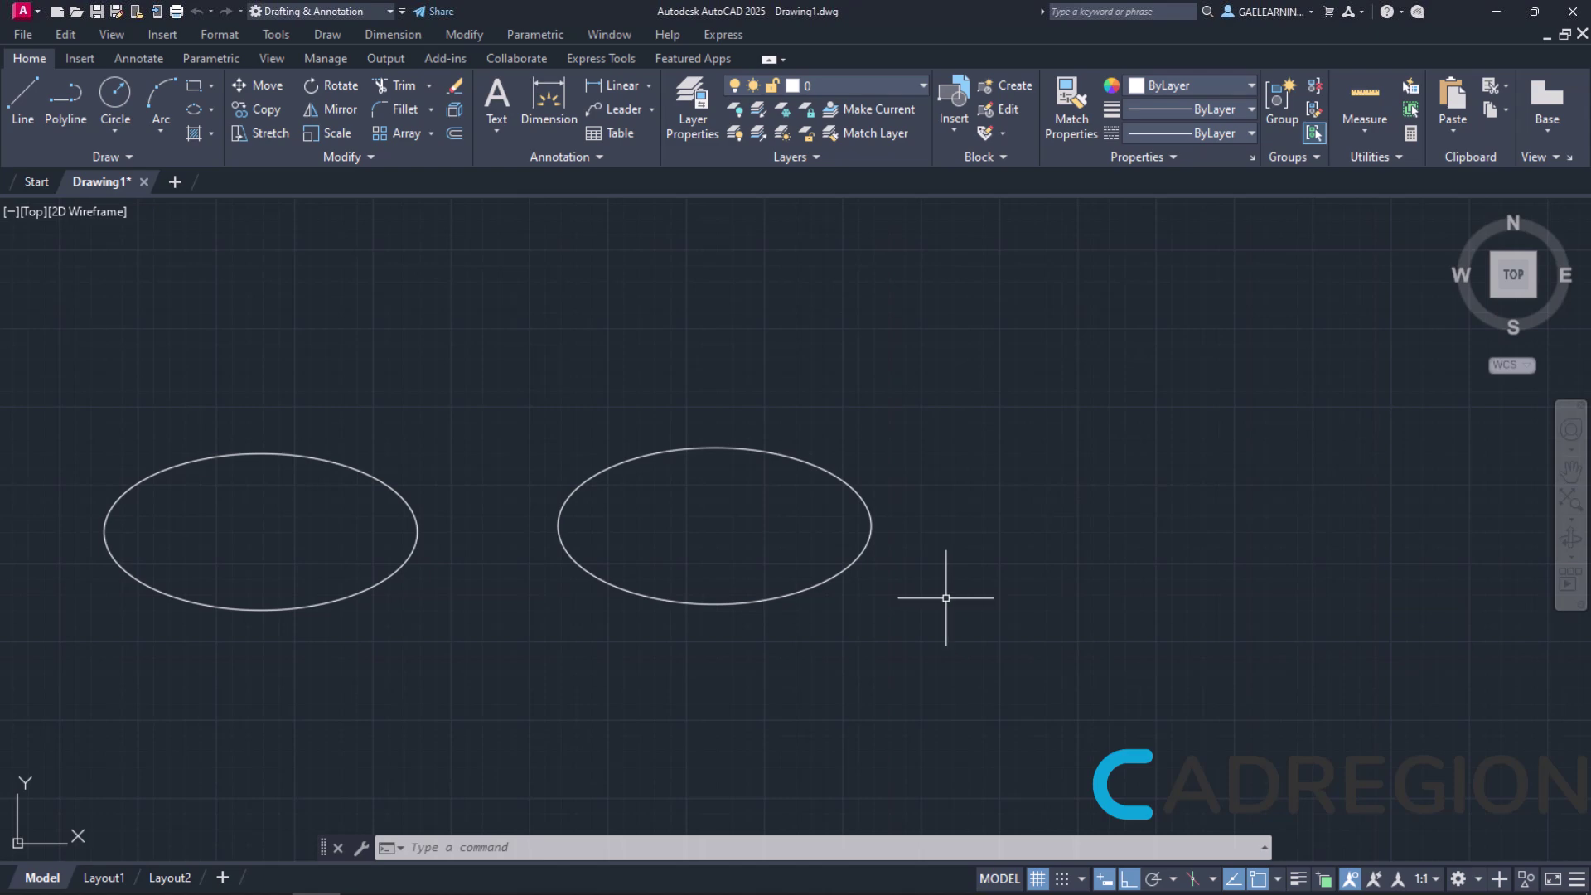
click(212, 109)
click(212, 172)
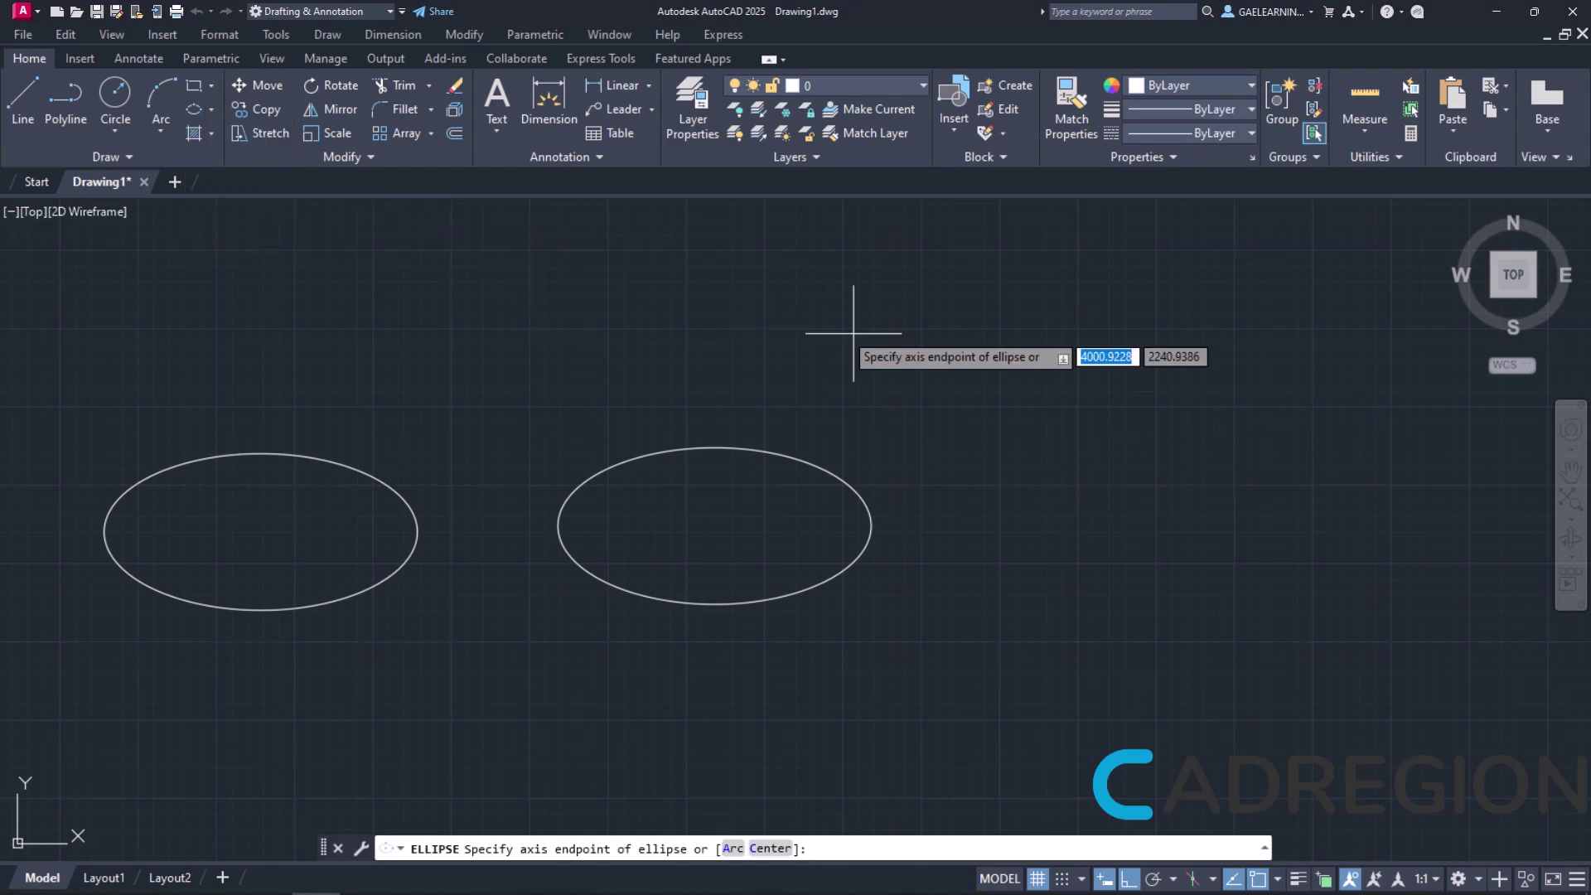
click(1086, 707)
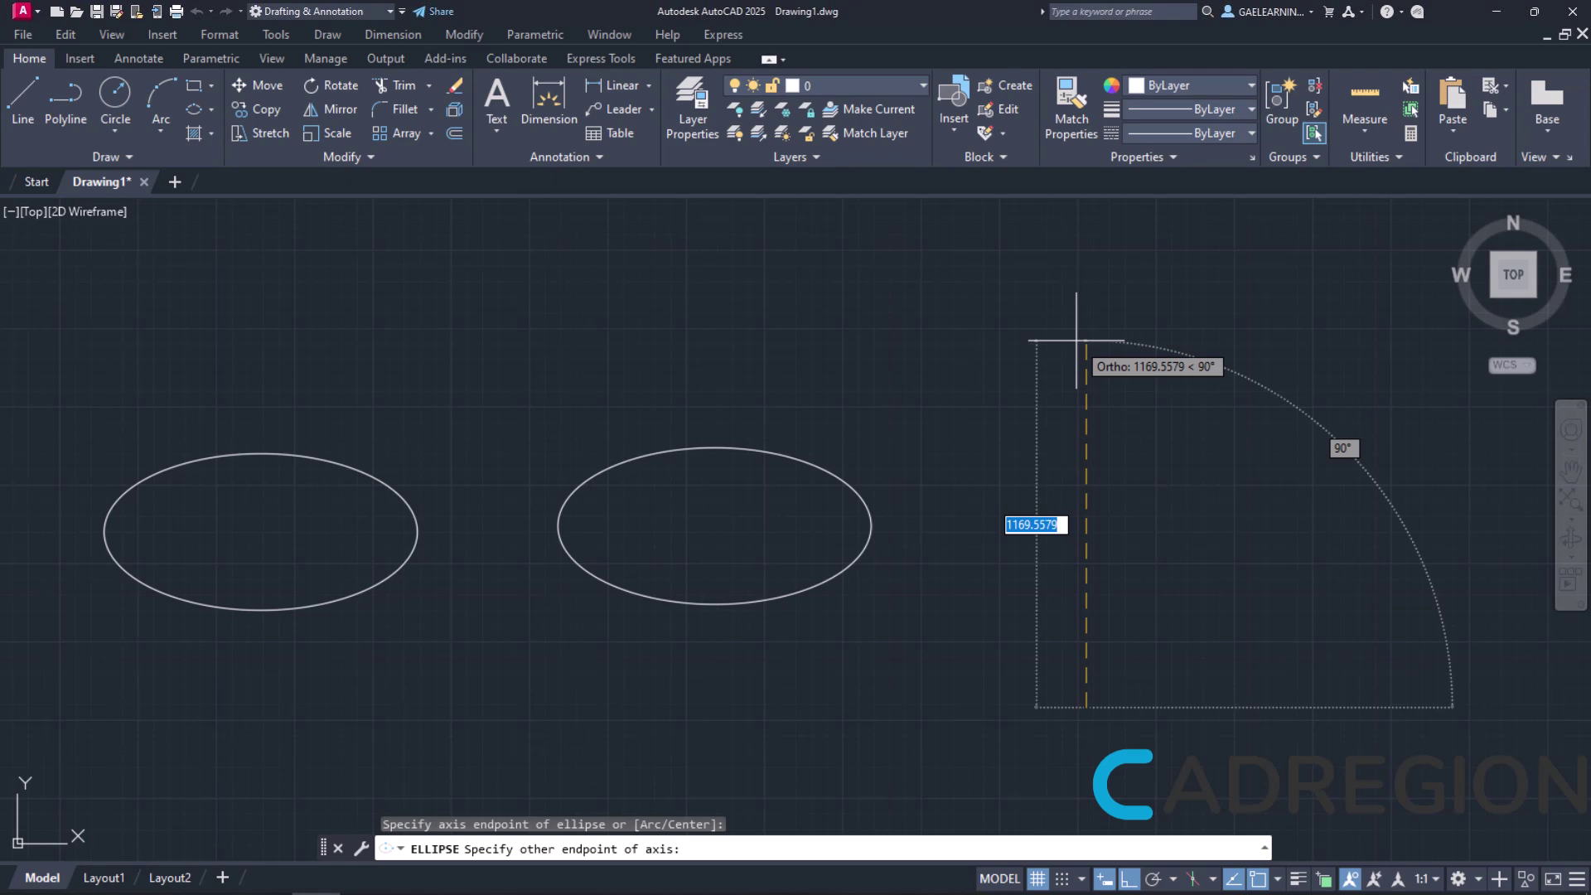
text(1000)
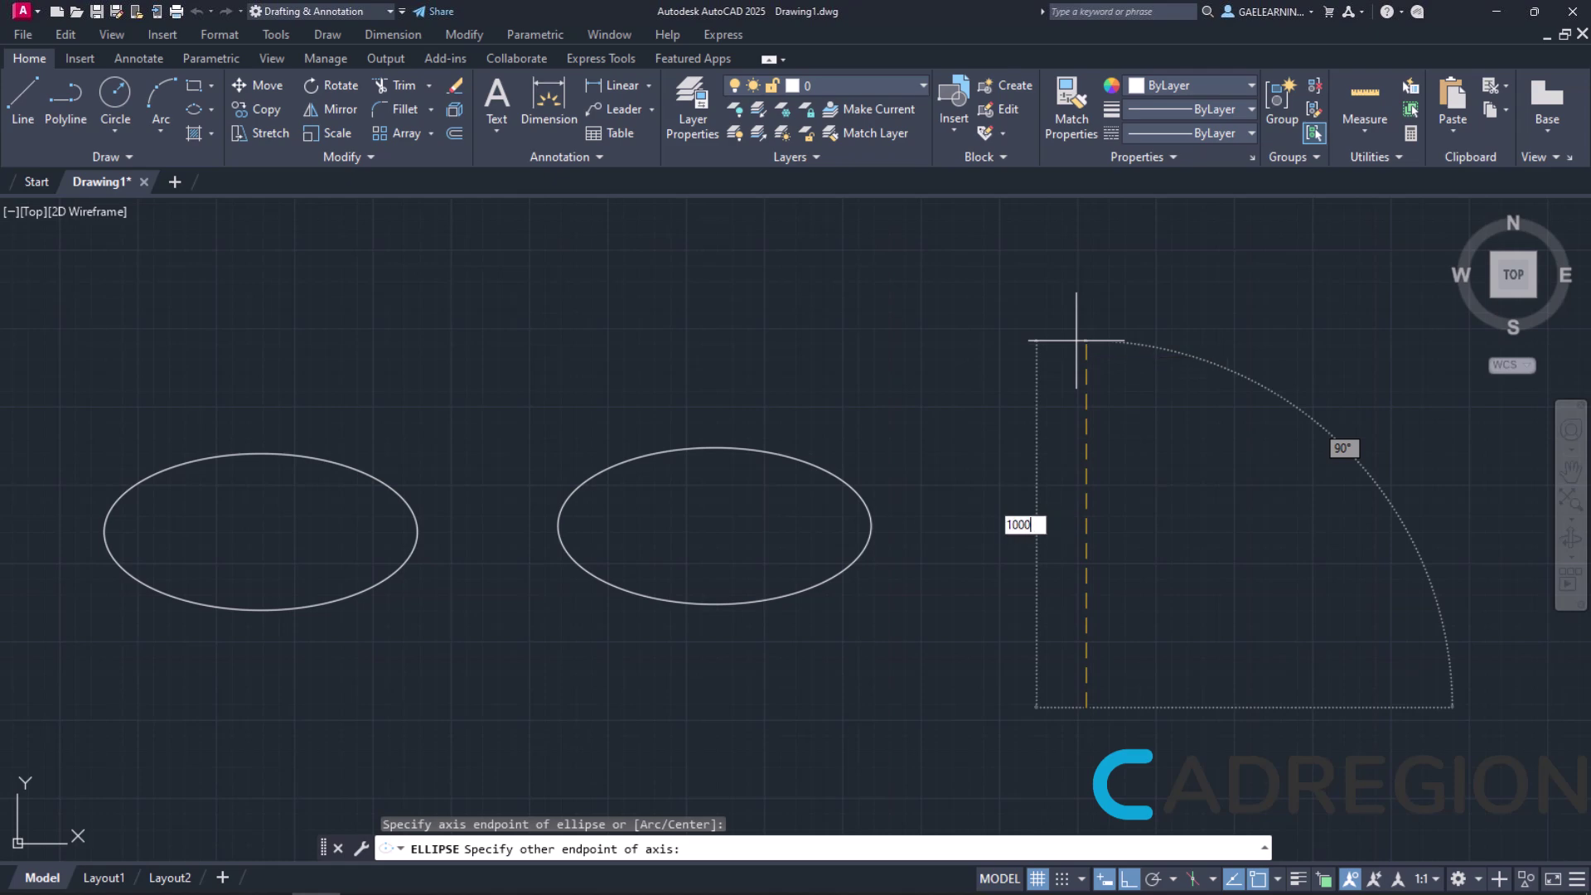
key(Return)
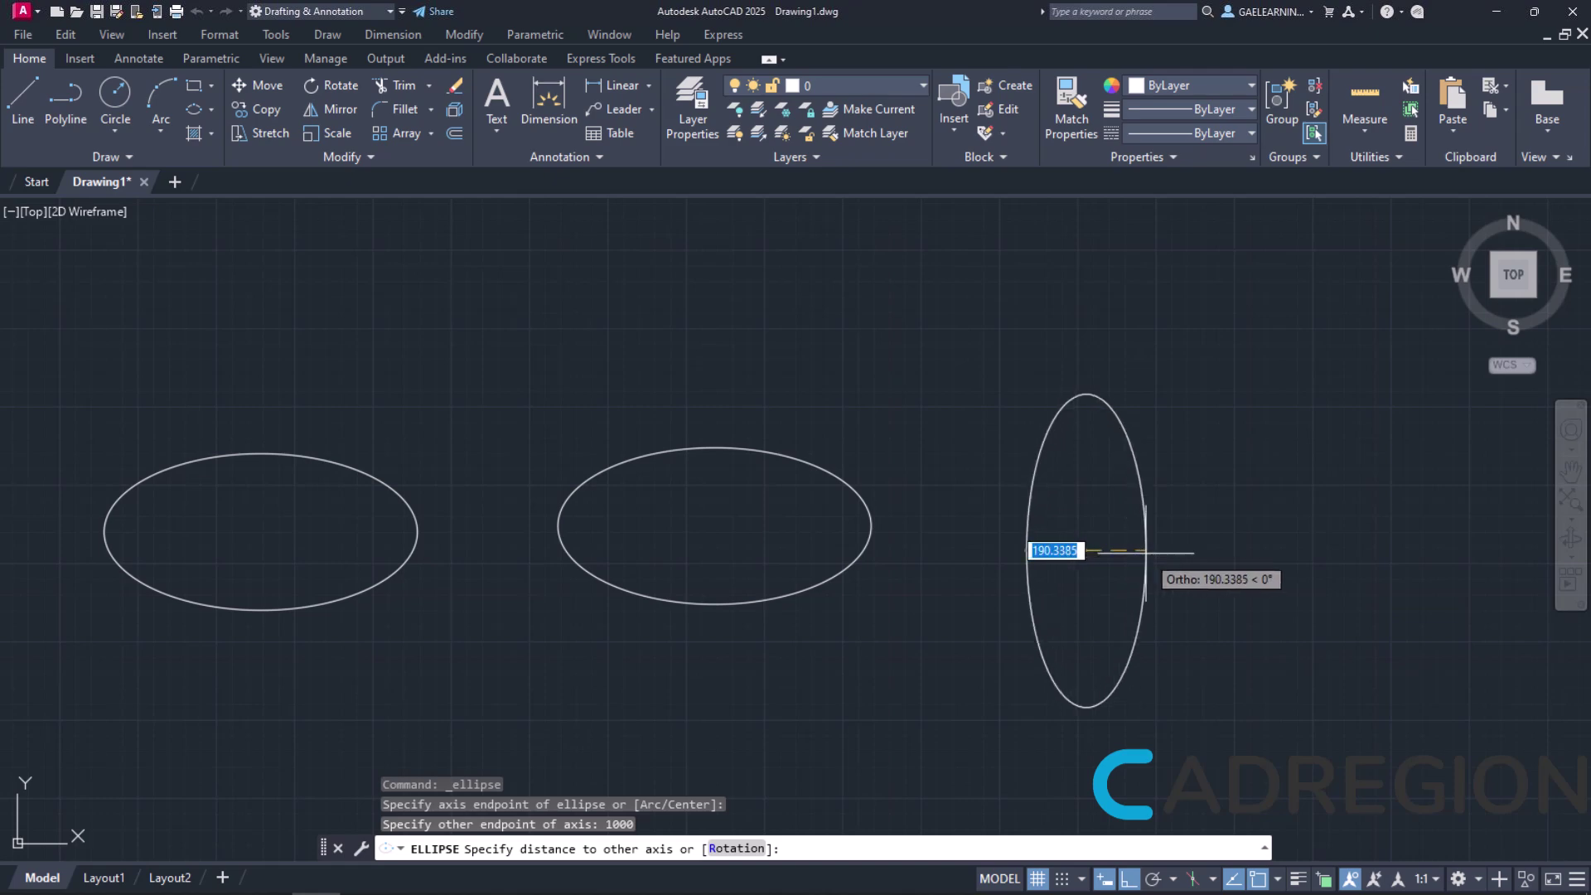
text(250)
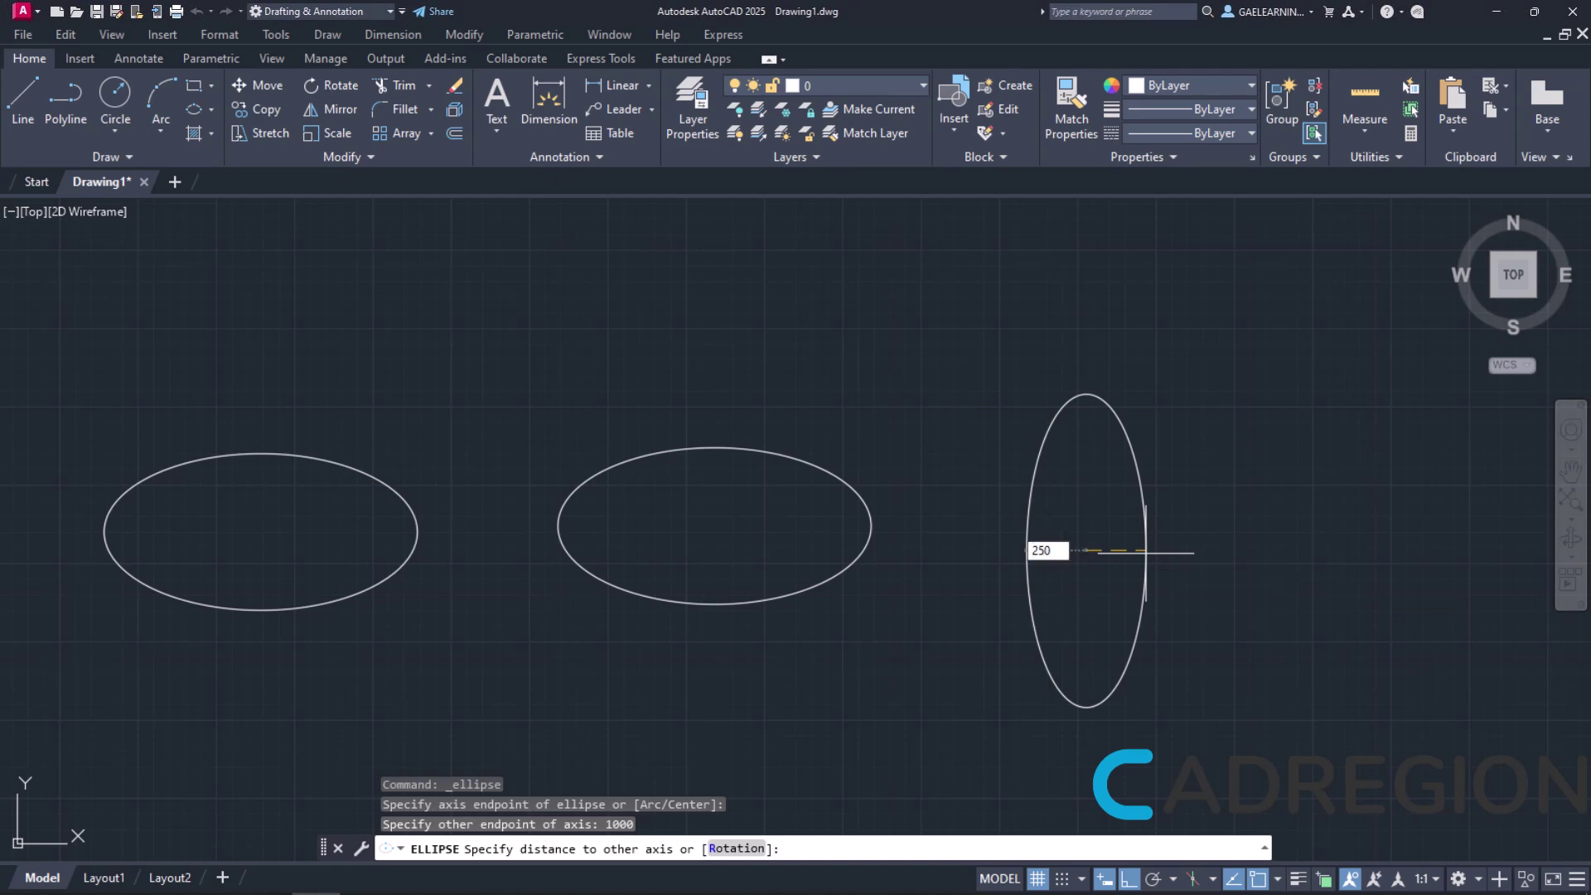
key(Return)
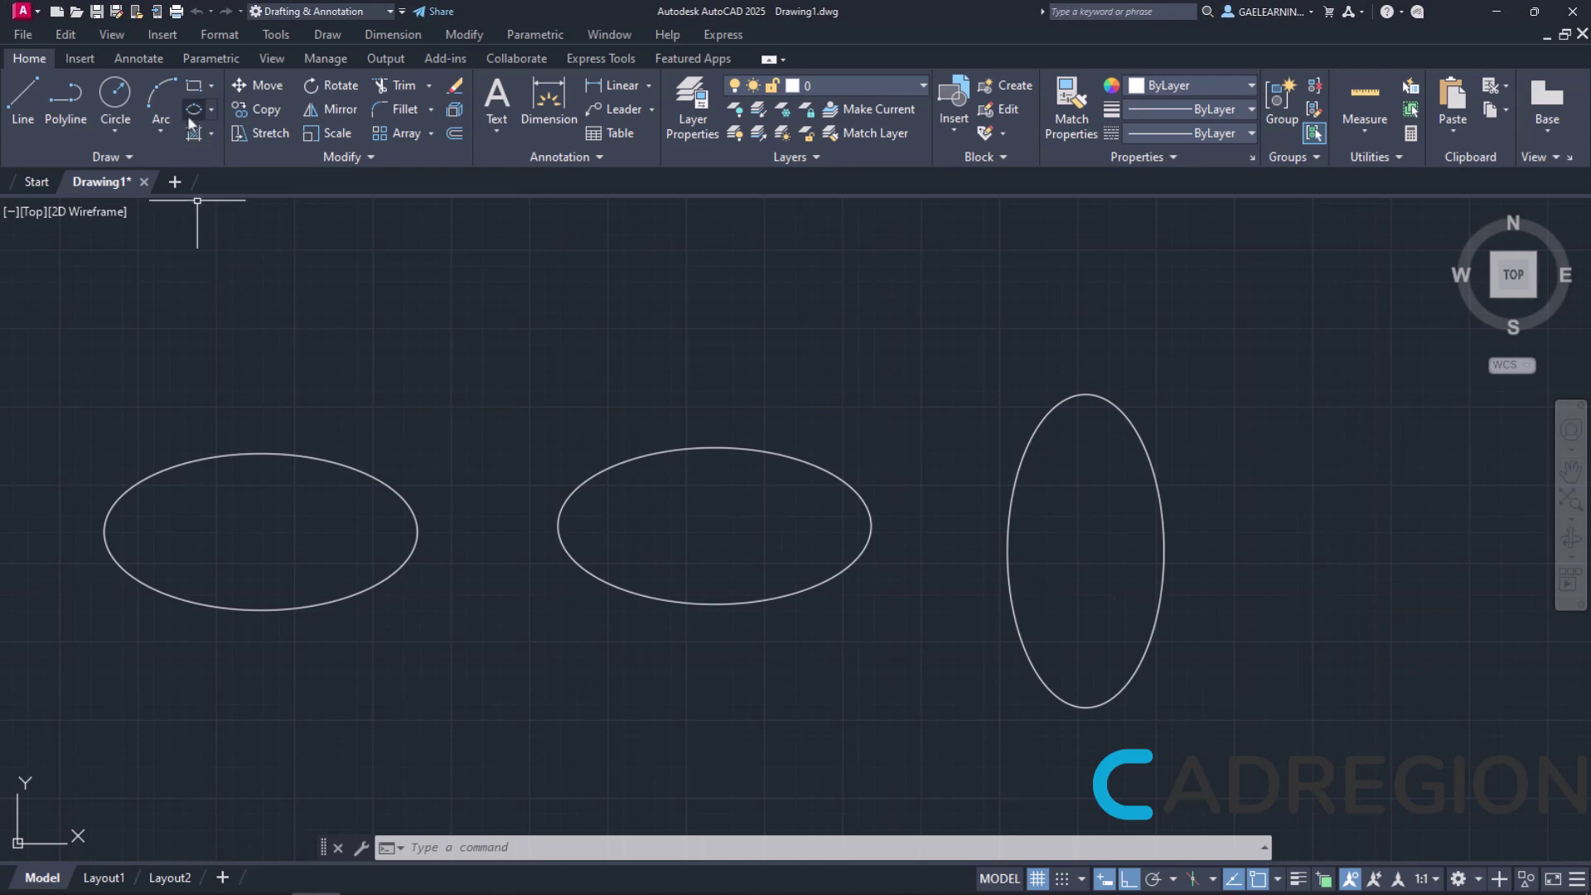
click(212, 110)
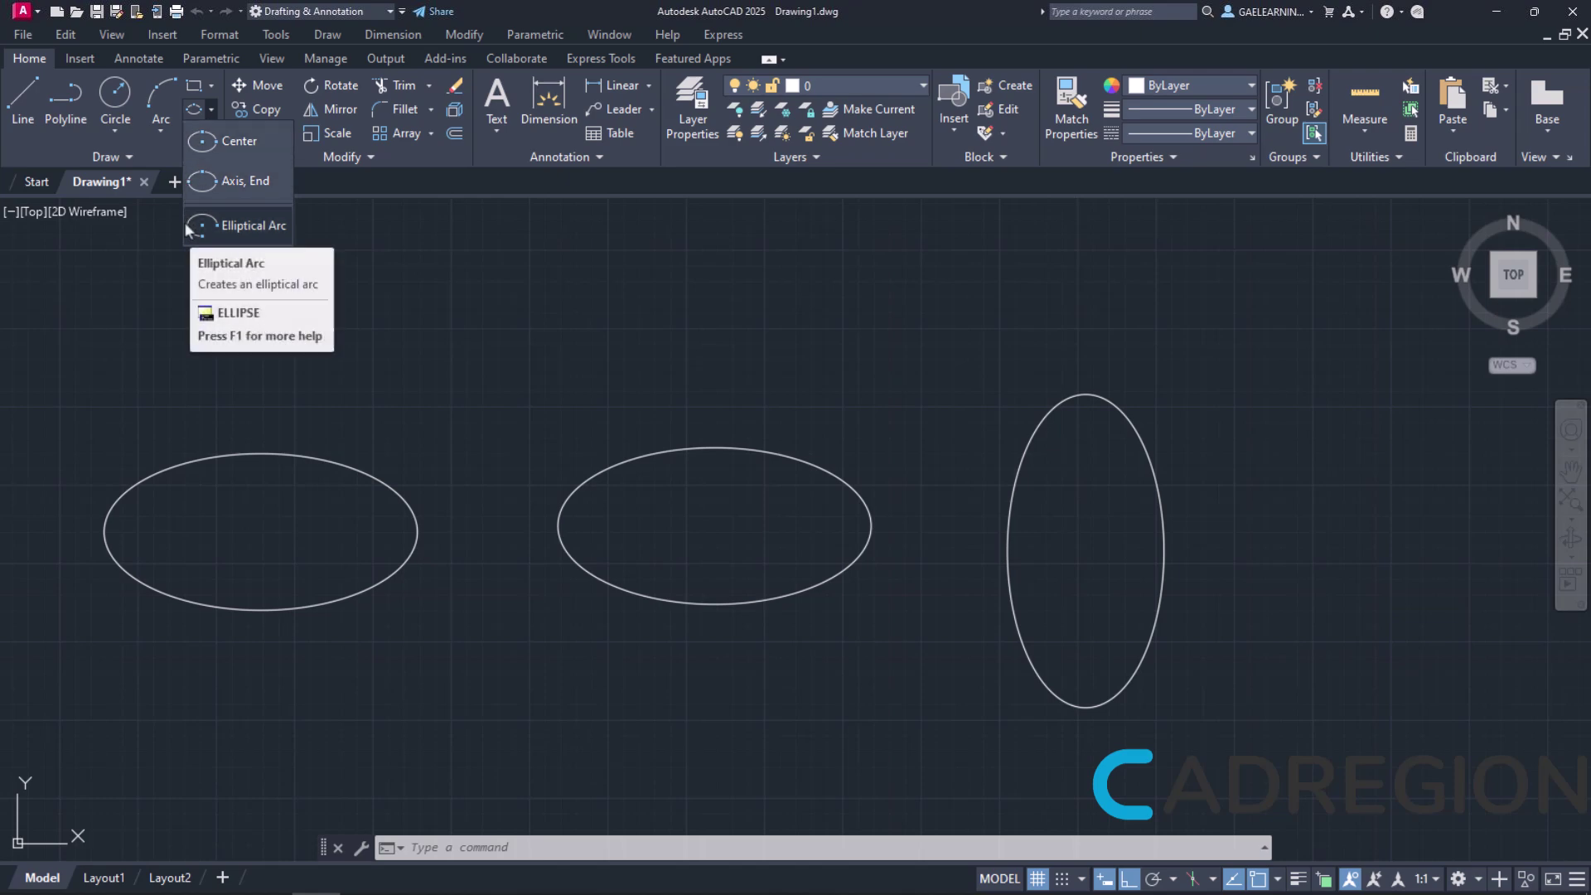
key(Escape)
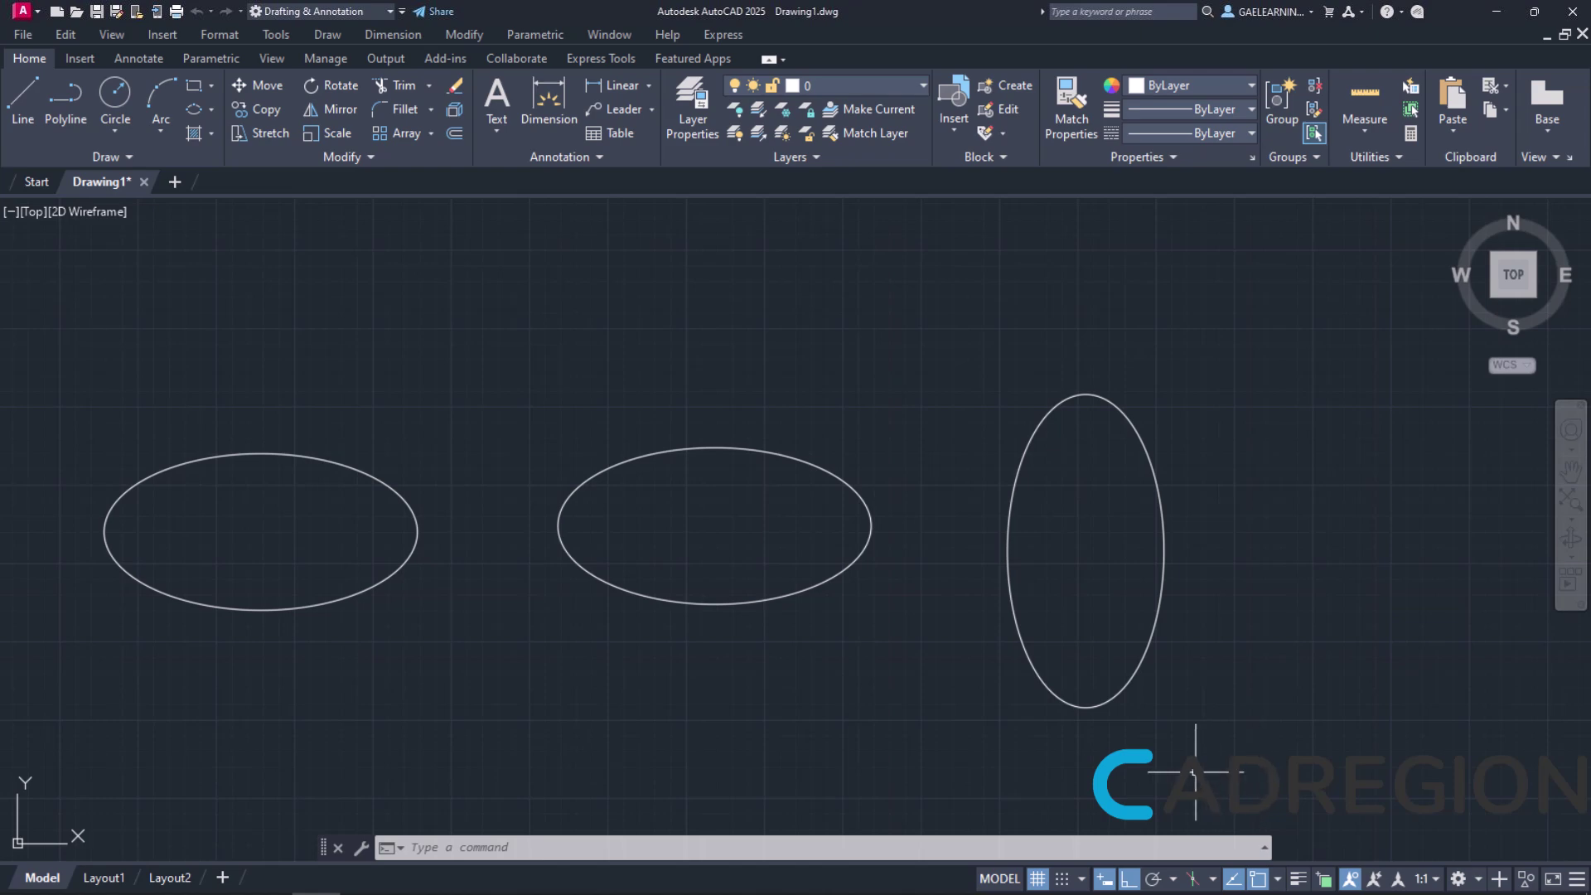
Step: Start a line with its first point at the center of the vertical ellipse
click(15, 93)
key(Escape)
key(Escape)
click(15, 93)
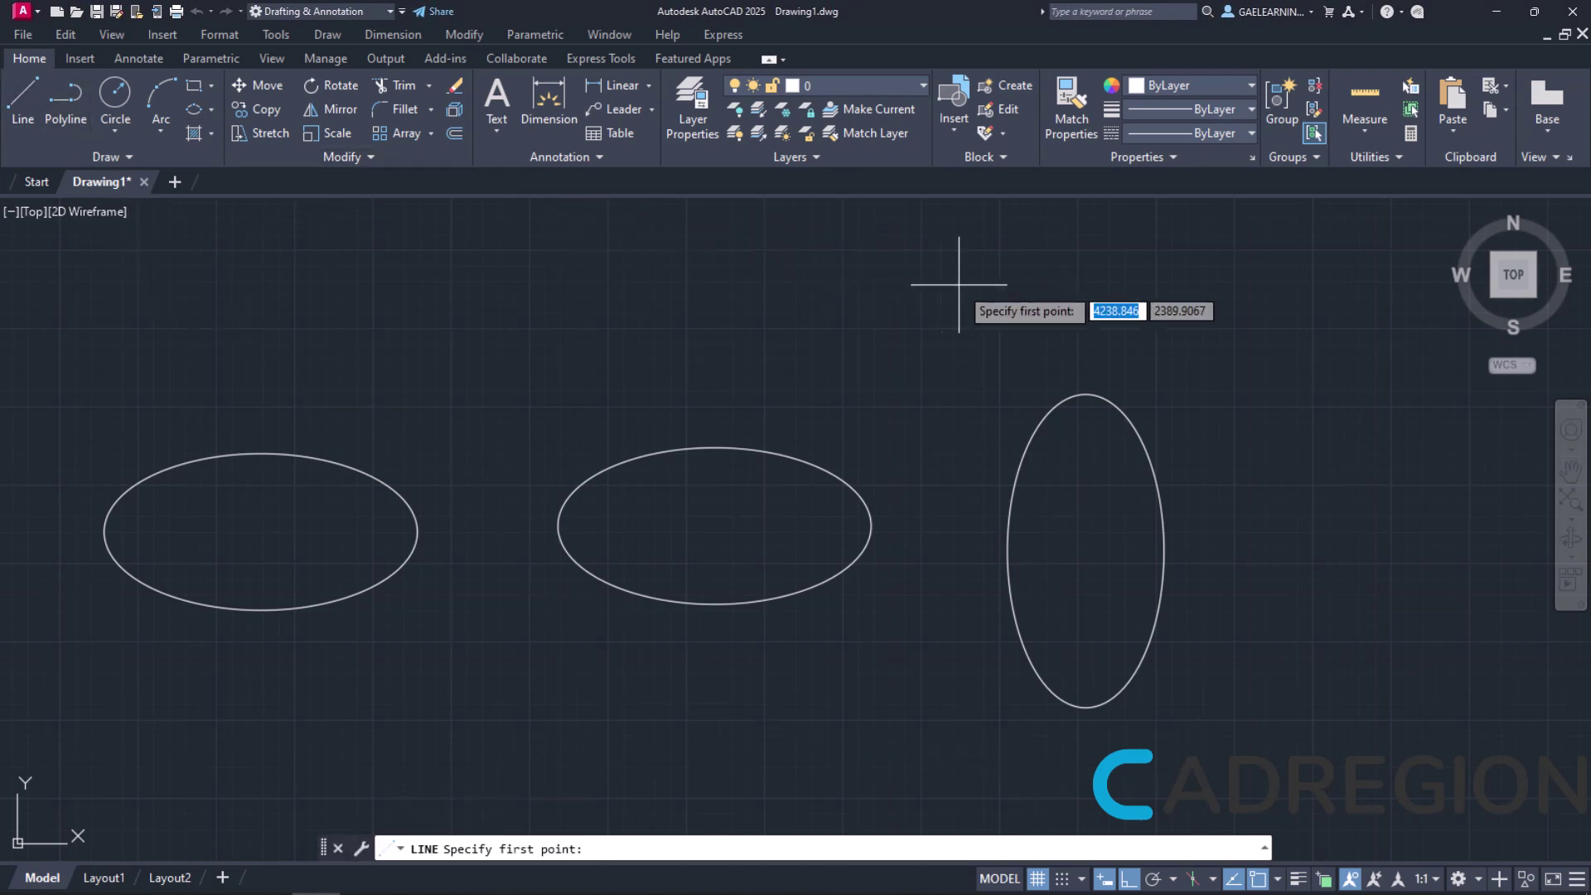
click(1277, 878)
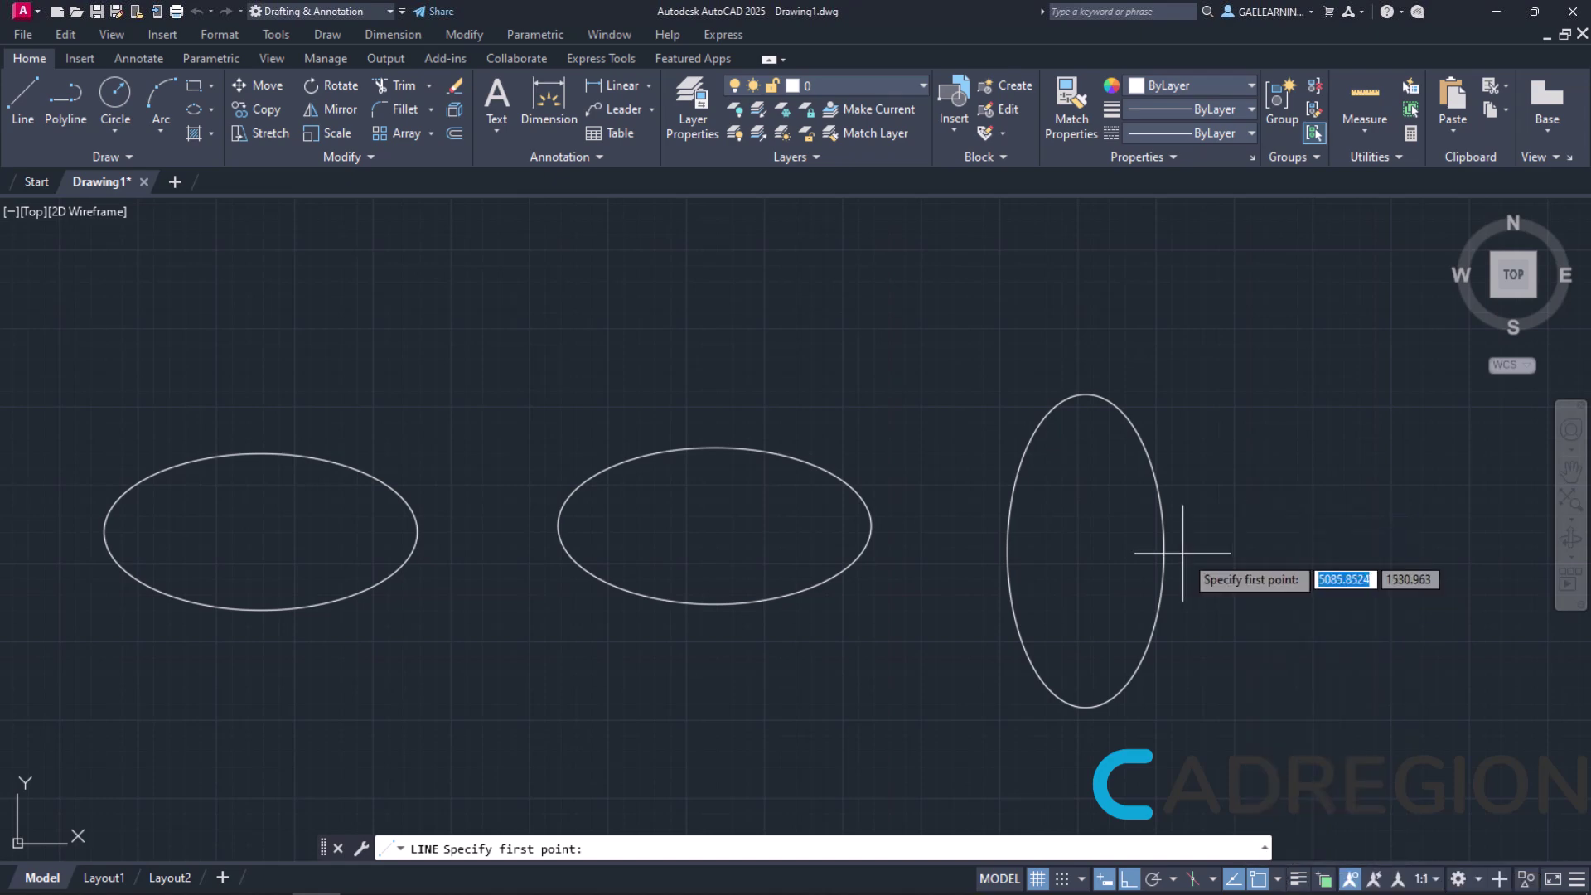
click(1087, 549)
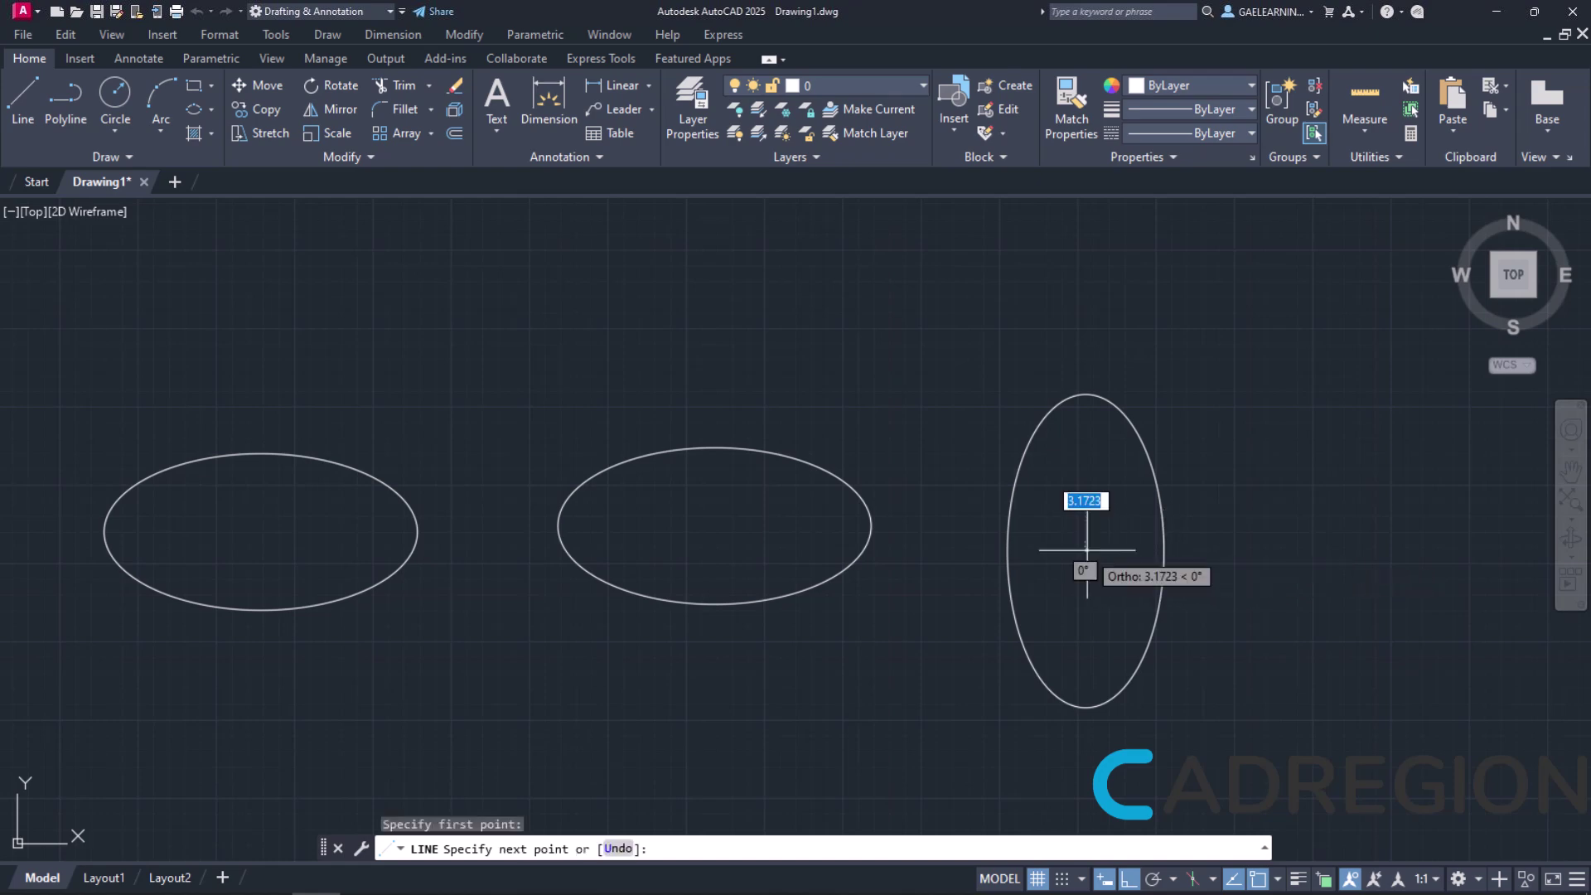